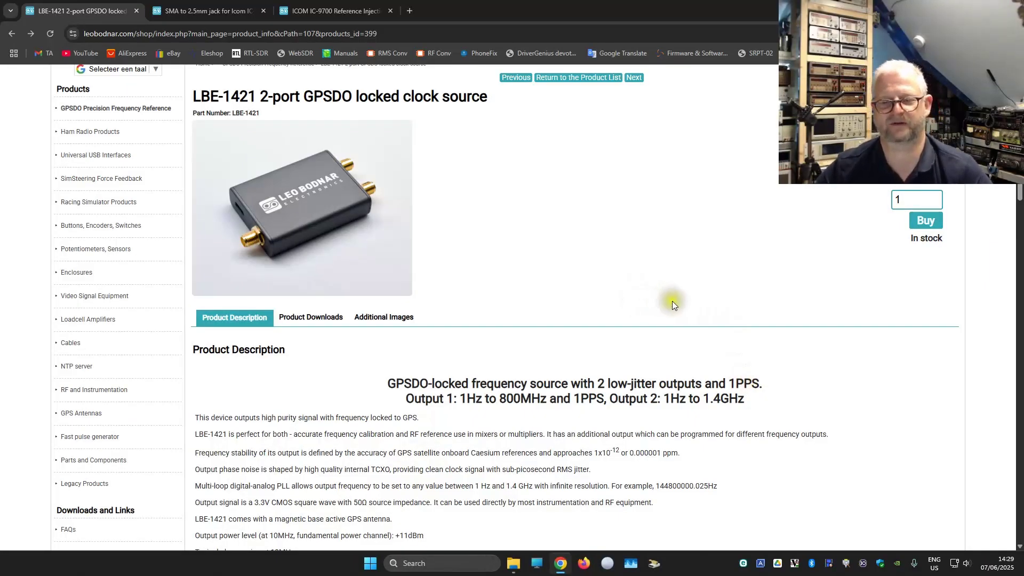
Read the LBE-1421 product description and view the enlarged phase noise plot for the default 10MHz output.
scroll(681, 302, "down", 4)
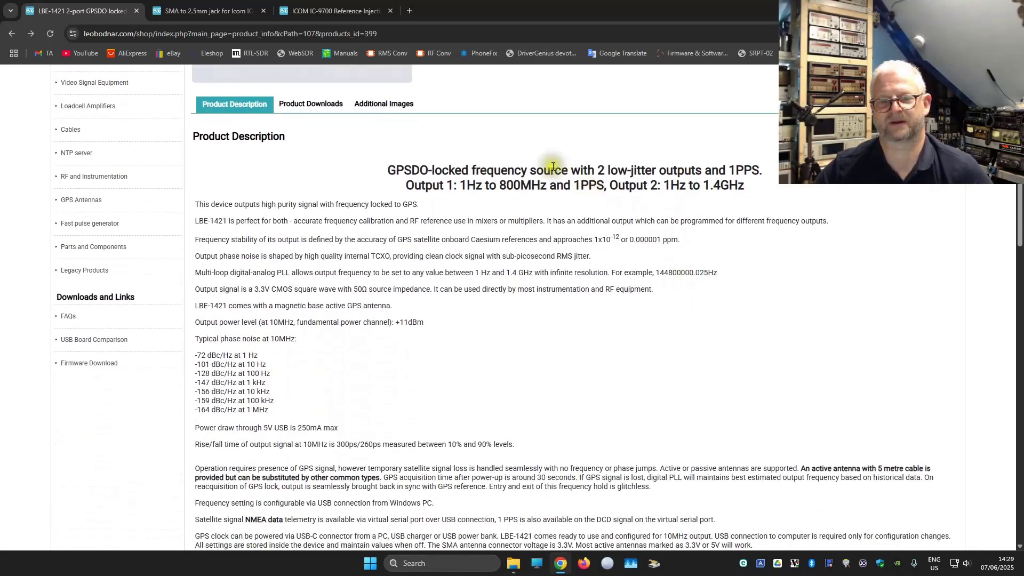
left_click_drag(598, 170, 739, 171)
scroll(642, 215, "down", 3)
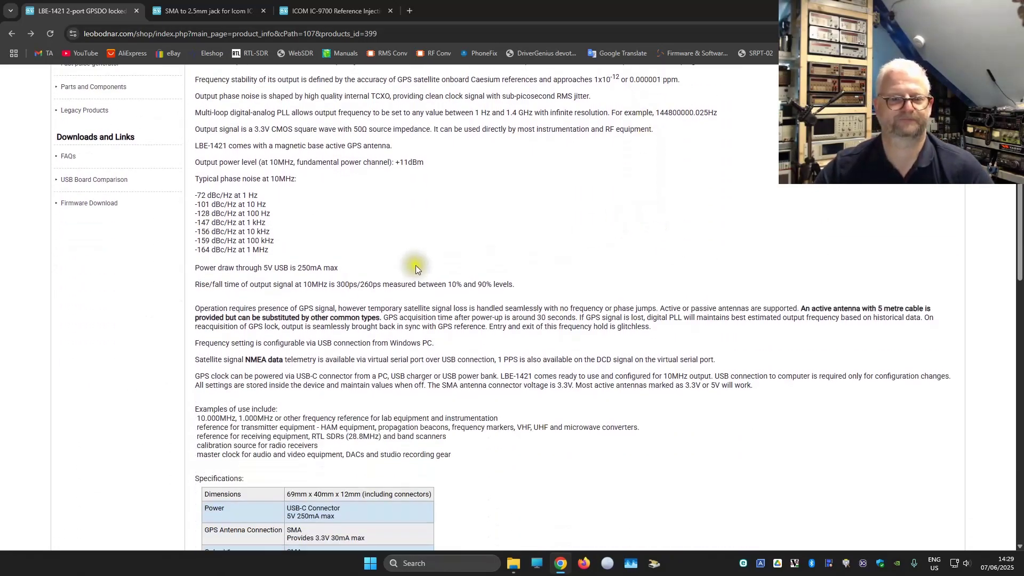
scroll(421, 269, "down", 10)
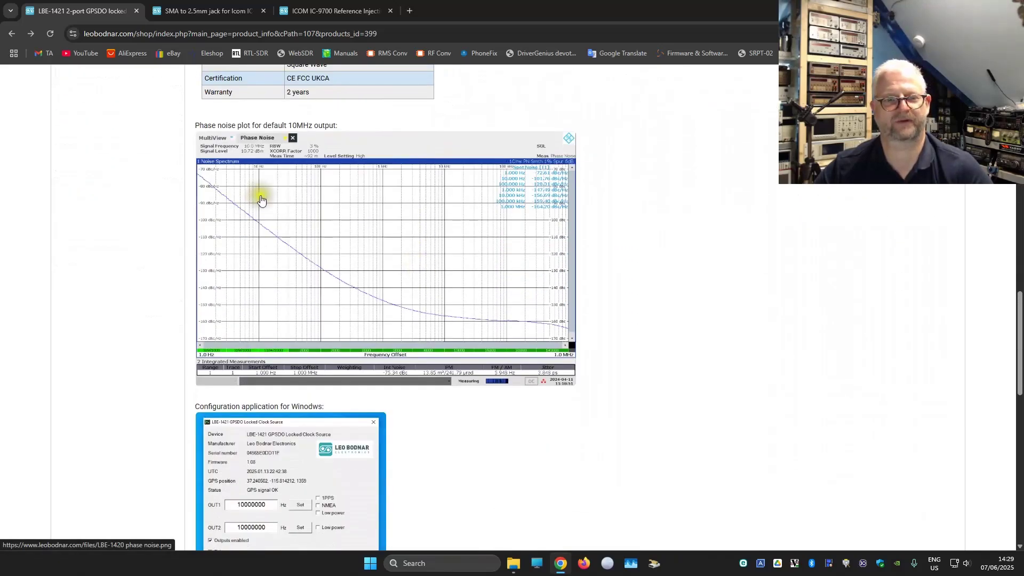
left_click(367, 225)
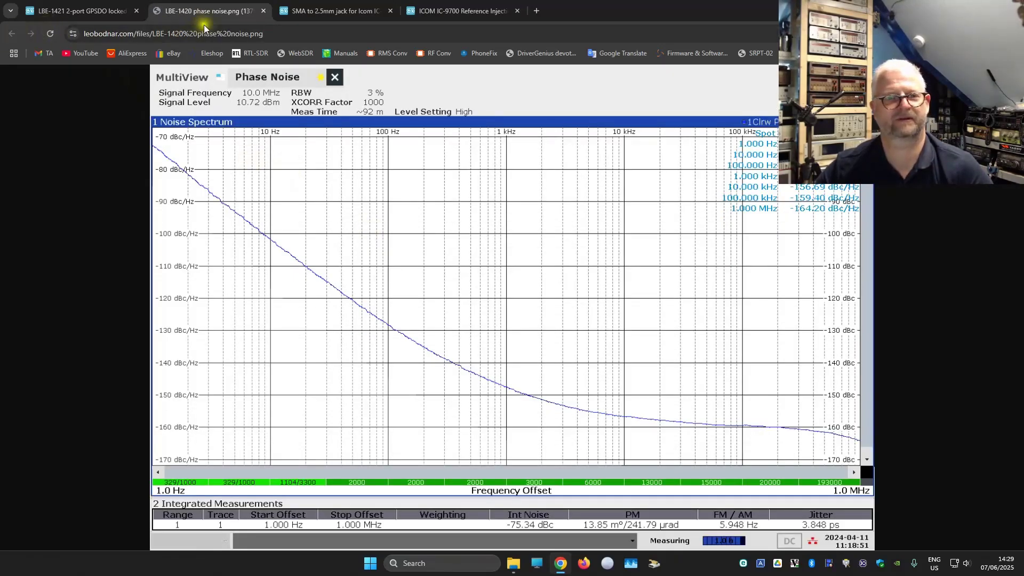
left_click(263, 12)
View the enlarged picture of the LBE-1421 Windows configuration application from the product page.
scroll(443, 255, "down", 4)
scroll(442, 254, "down", 2)
left_click(320, 187)
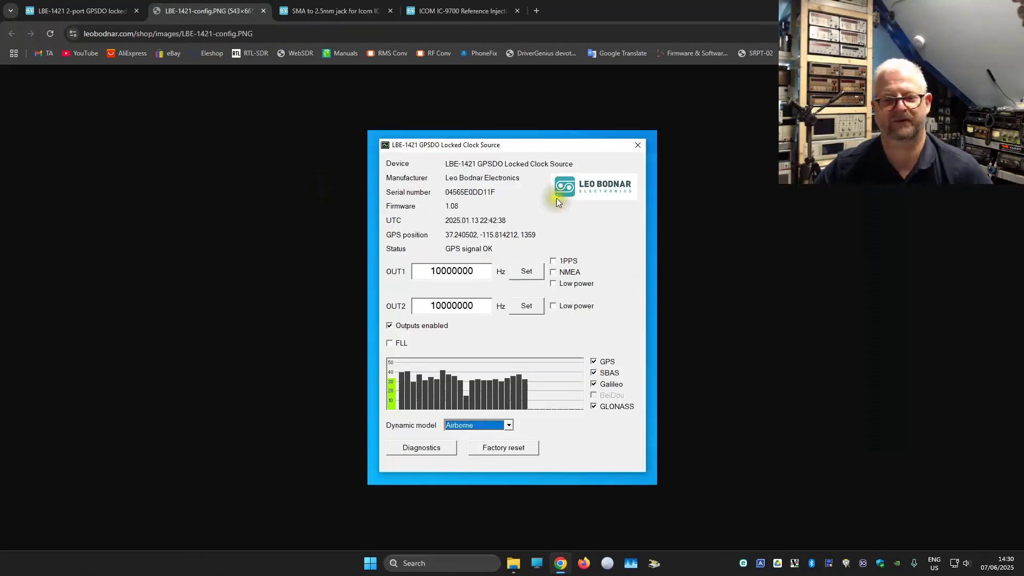
left_click(263, 11)
Examine the product page of the SMA to 2.5mm jack cable for Icom IC-9700 NMEA.
left_click(206, 11)
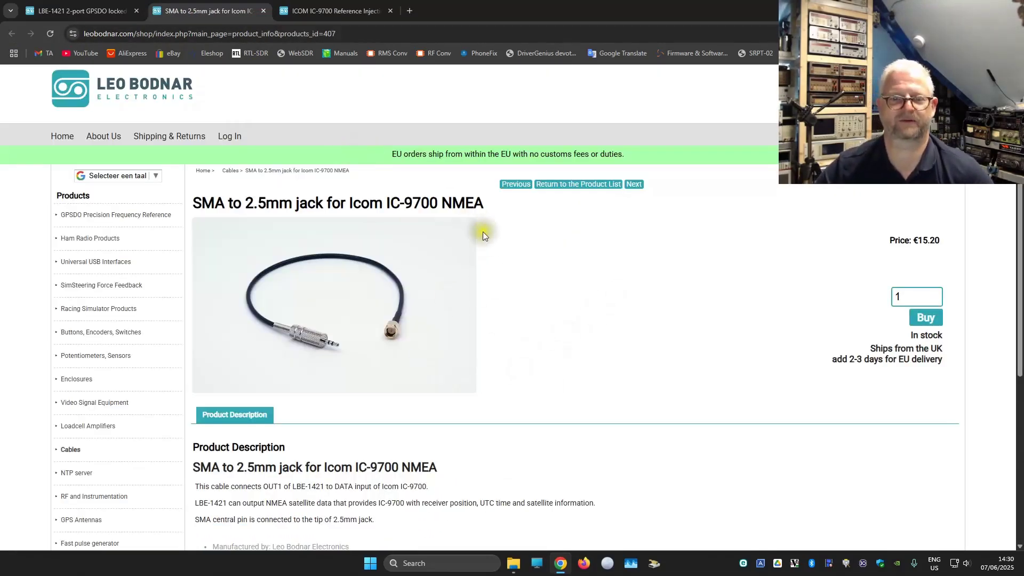
left_click_drag(391, 203, 457, 208)
double_click(478, 205)
scroll(442, 296, "down", 1)
scroll(446, 296, "down", 4)
scroll(406, 294, "up", 5)
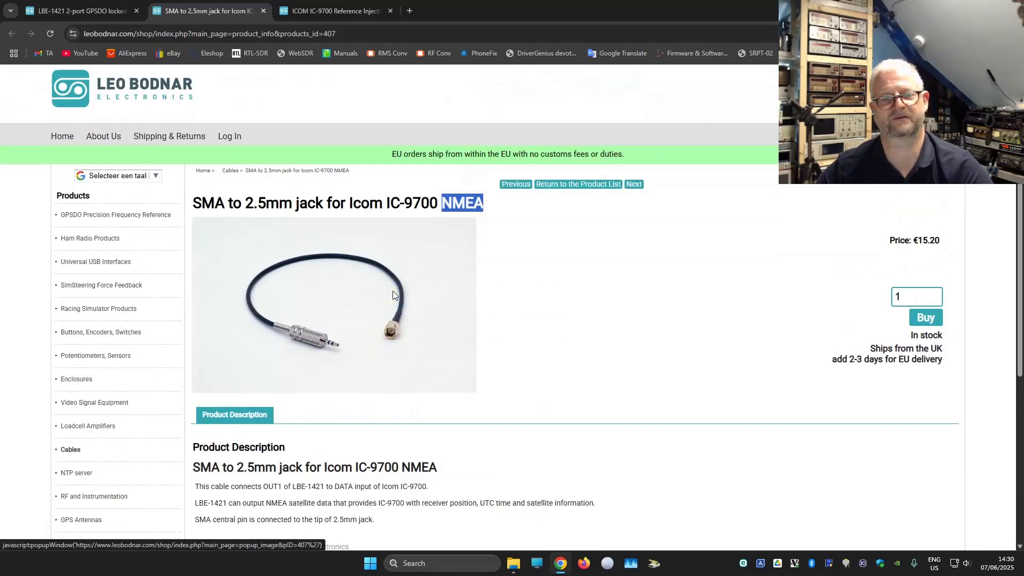
Examine the ICOM IC-9700 Reference Injection Board page for its external reference frequency, required parts and installation instructions.
left_click(331, 11)
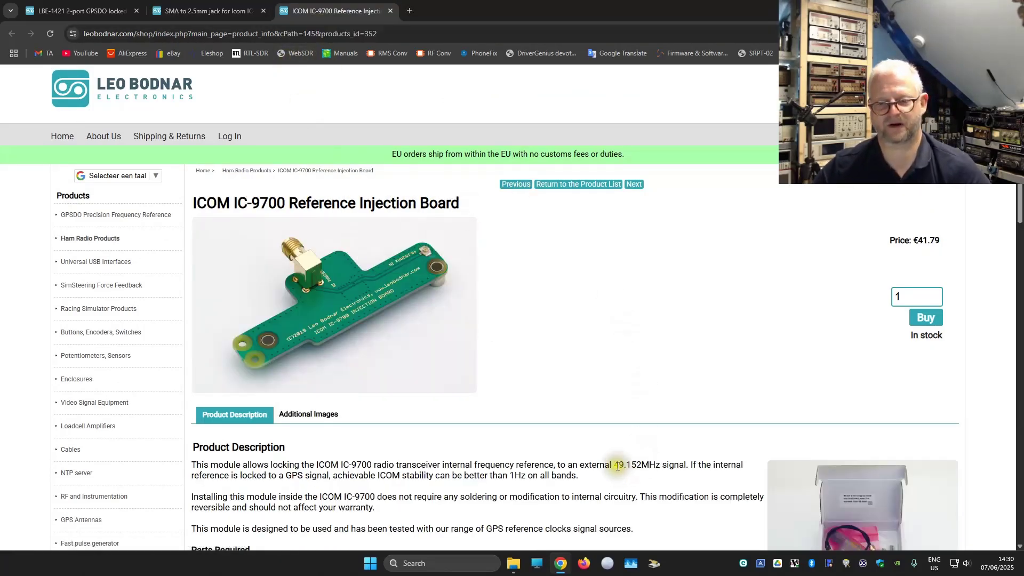
left_click_drag(614, 466, 648, 465)
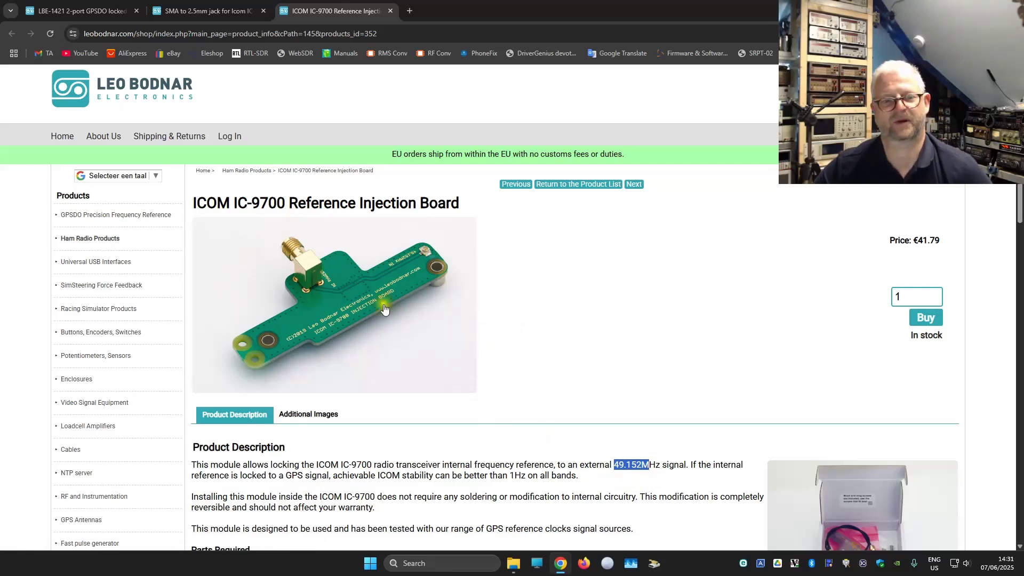
scroll(481, 337, "down", 7)
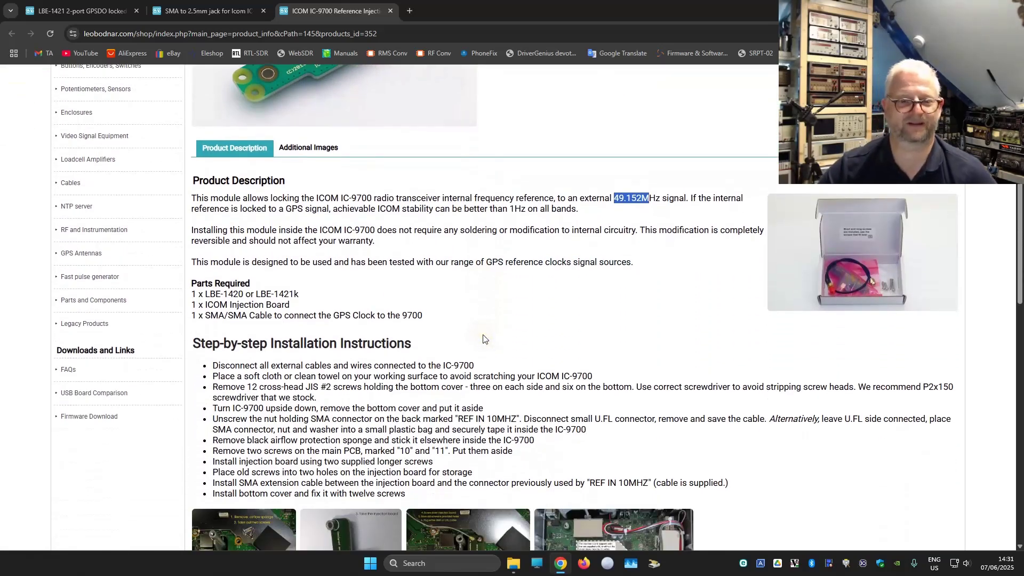
scroll(484, 337, "down", 6)
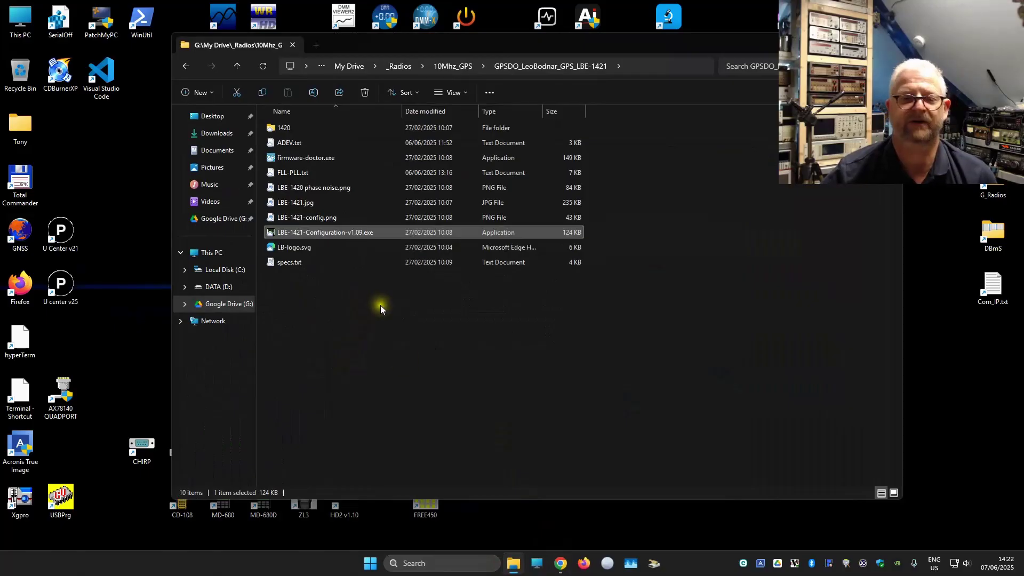
Run LBE-1421-Configuration-v1.09.exe from the GPSDO_LeoBodnar_GPS_LBE-1421 folder, accepting the security warning.
double_click(328, 233)
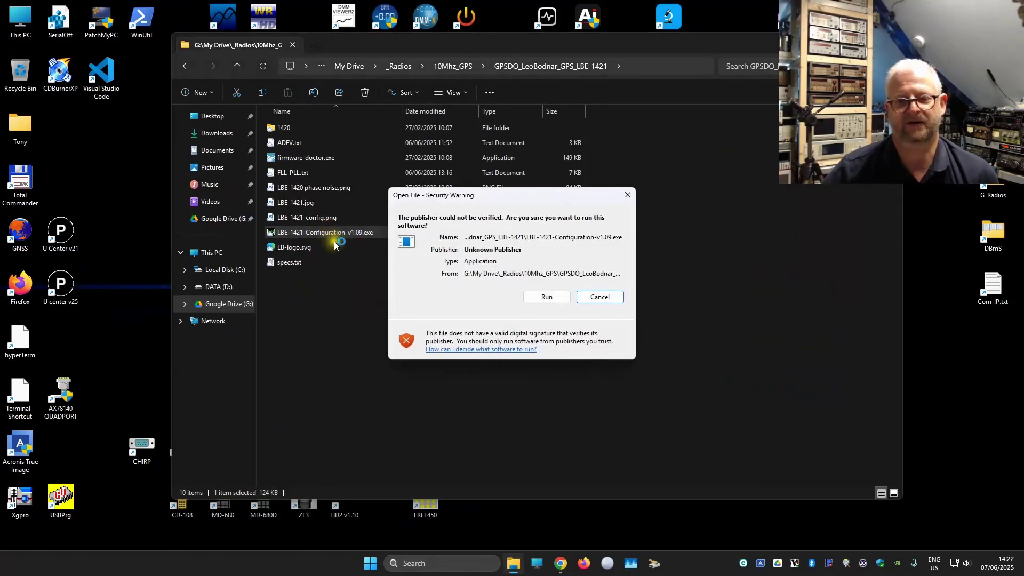
left_click(548, 300)
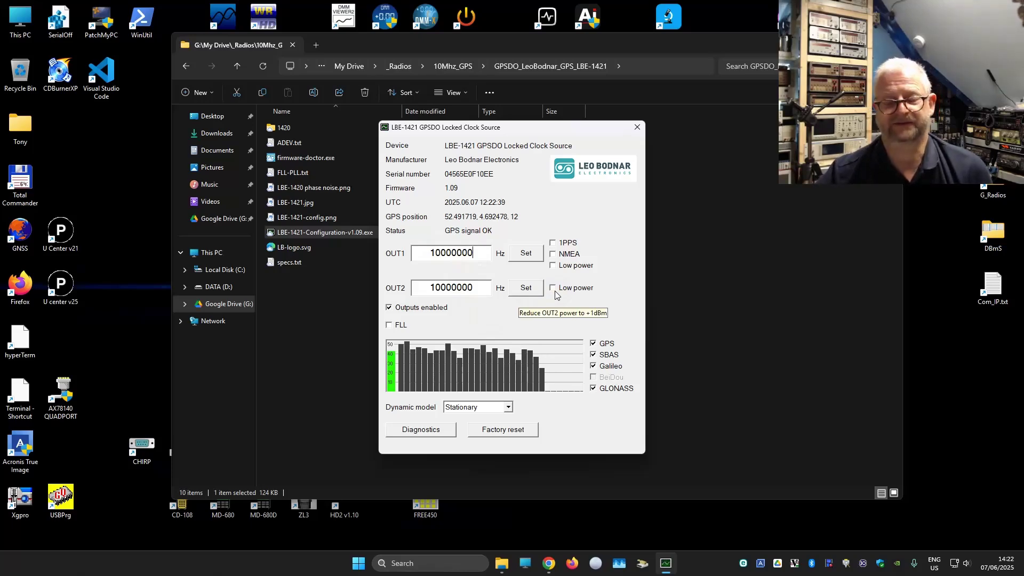
Try entering a fractional OUT1 frequency of 10000000.001 Hz, and restore the value to 10000000 Hz.
type(".")
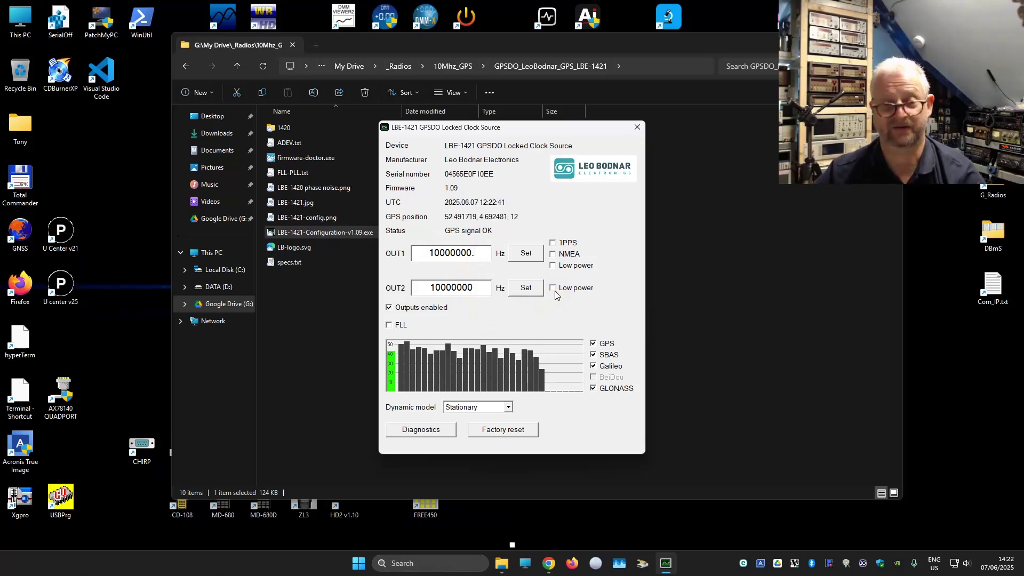
type("1")
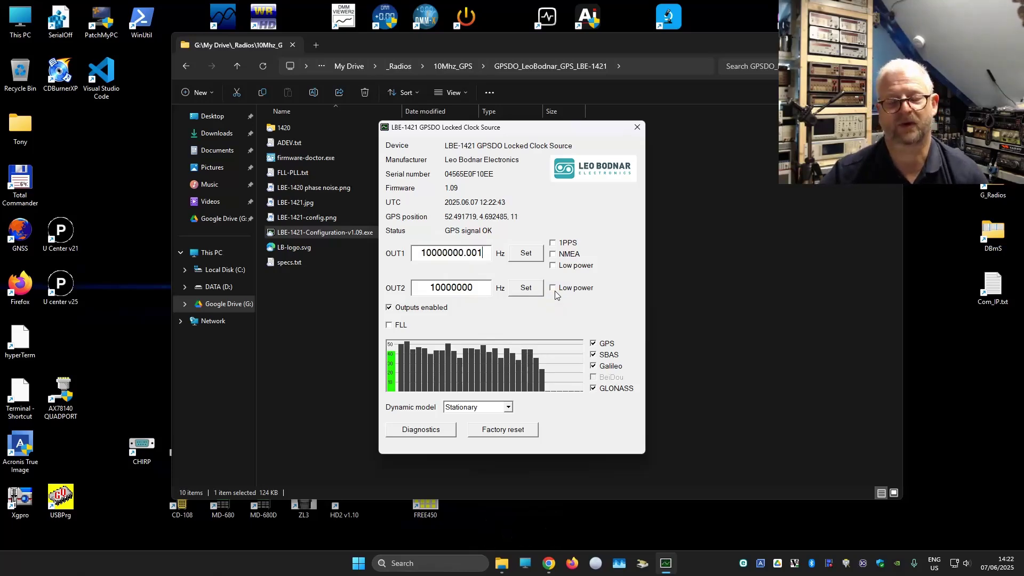
key("BackSpace")
key("BackSpace")
key("BackSpace")
key("BackSpace")
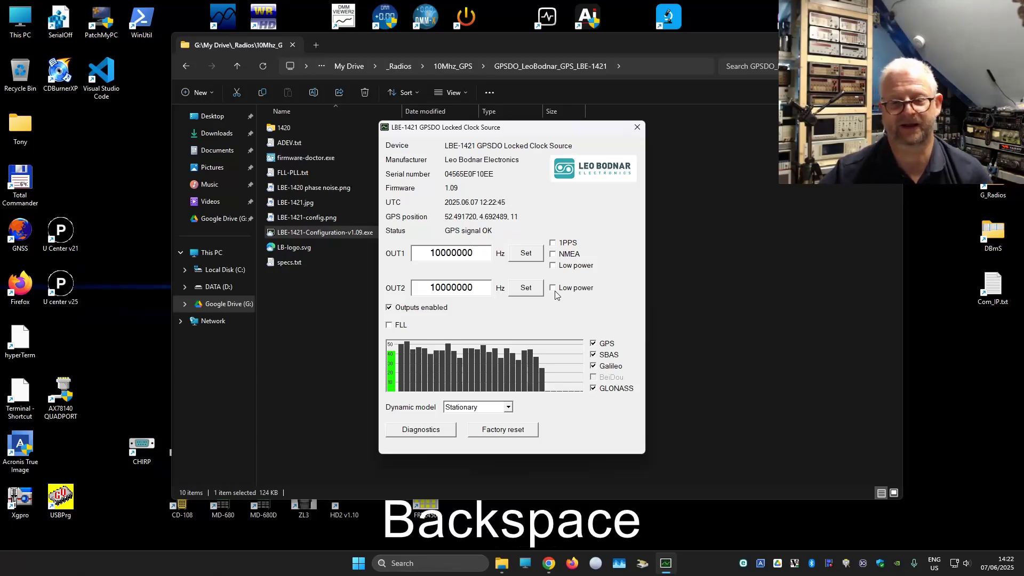
Try the low power options of both outputs and the 1PPS mode of OUT1, returning them to off.
left_click(554, 268)
left_click(552, 288)
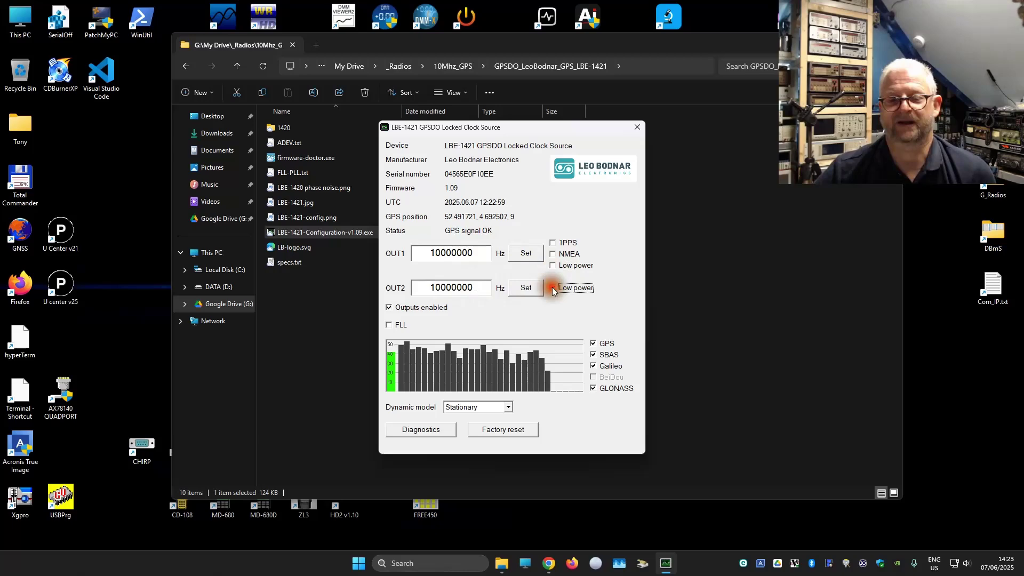
left_click(557, 243)
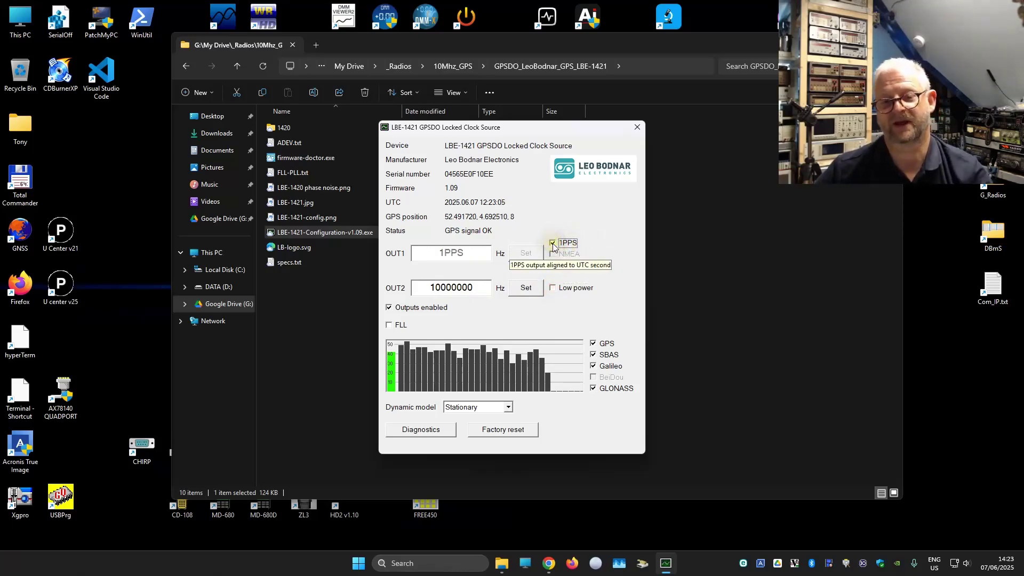
left_click(552, 243)
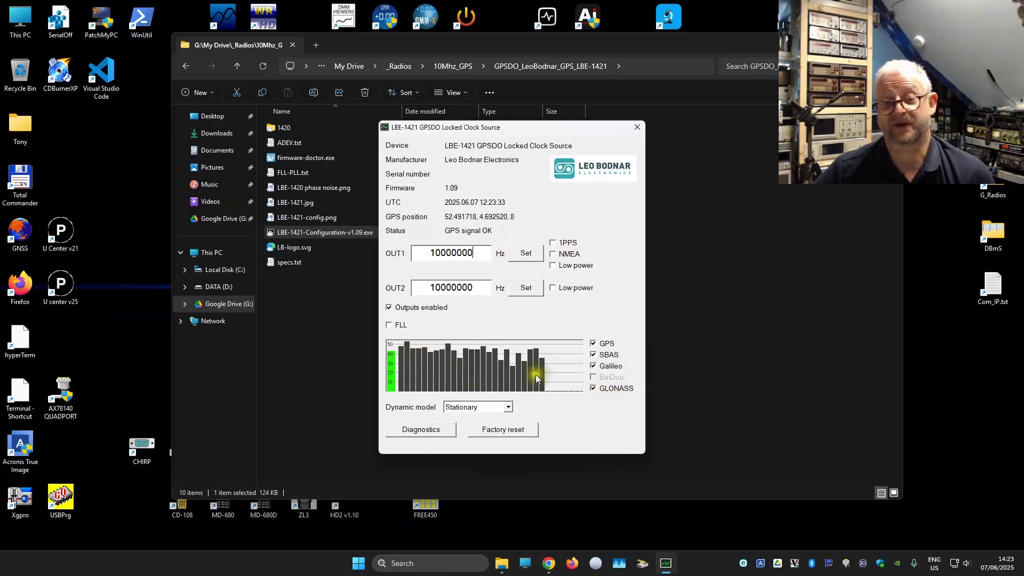
Turn off GLONASS and GPS reception, keeping only SBAS and Galileo enabled.
left_click(593, 389)
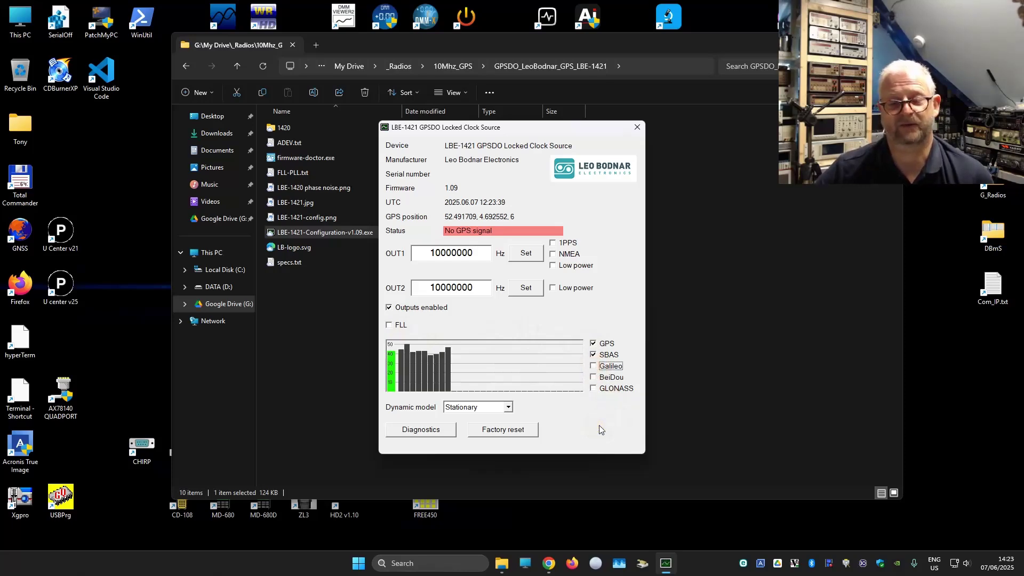
left_click(594, 366)
left_click(593, 343)
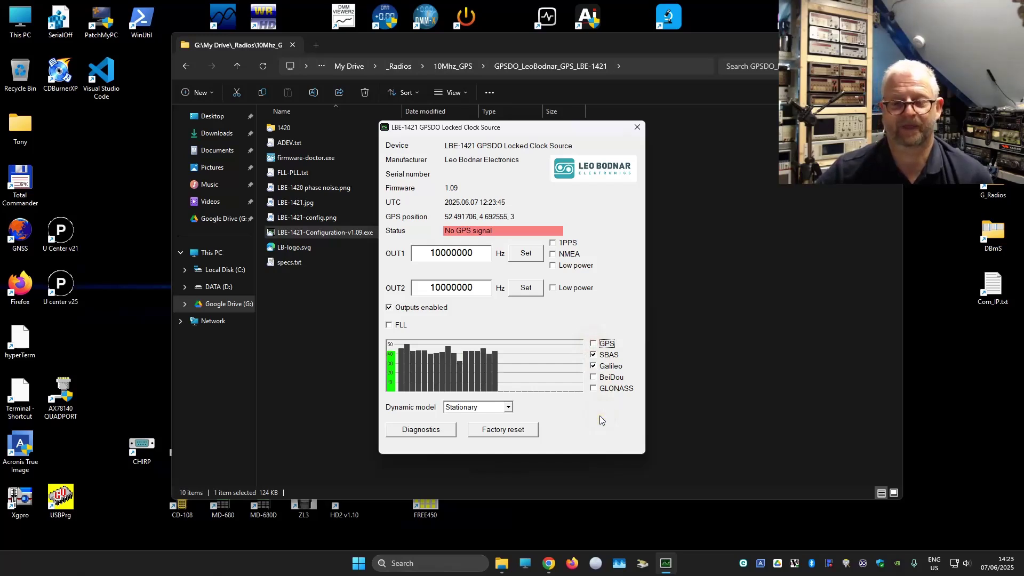
Try GLONASS reception with Galileo disabled, and switch back to GPS and Galileo without GLONASS.
left_click(593, 389)
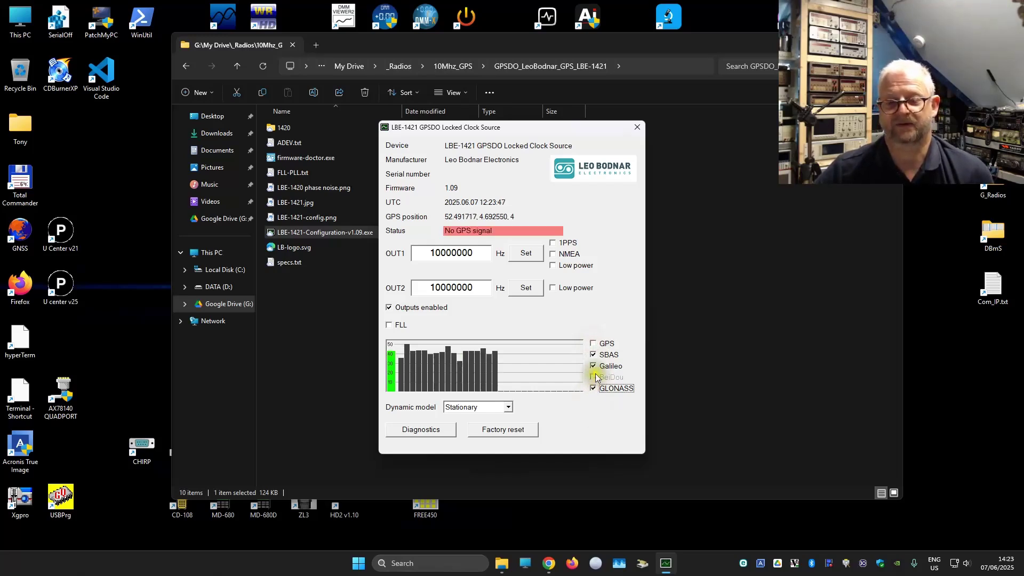
left_click(593, 366)
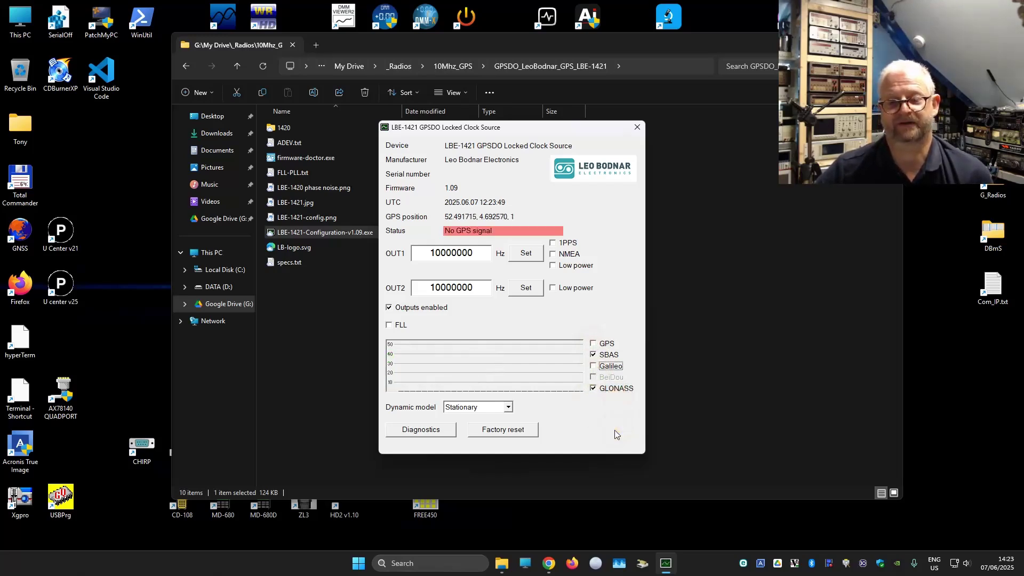
left_click(593, 389)
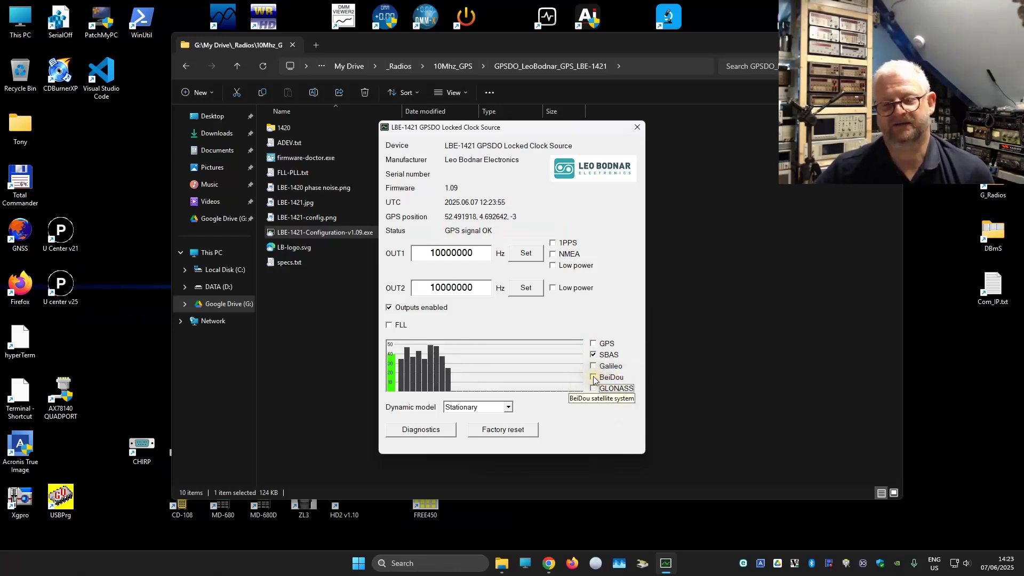
left_click(604, 344)
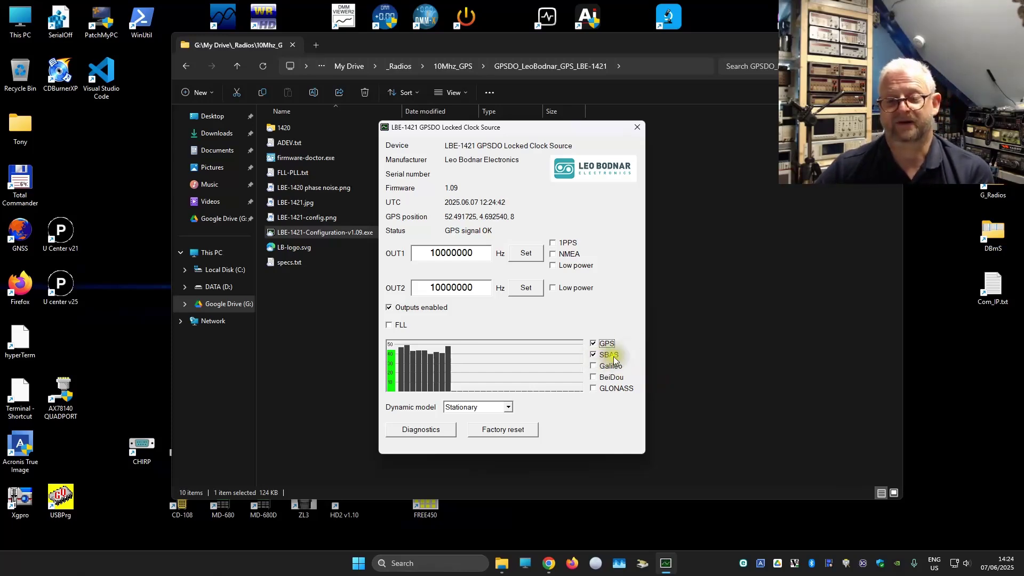
left_click(619, 365)
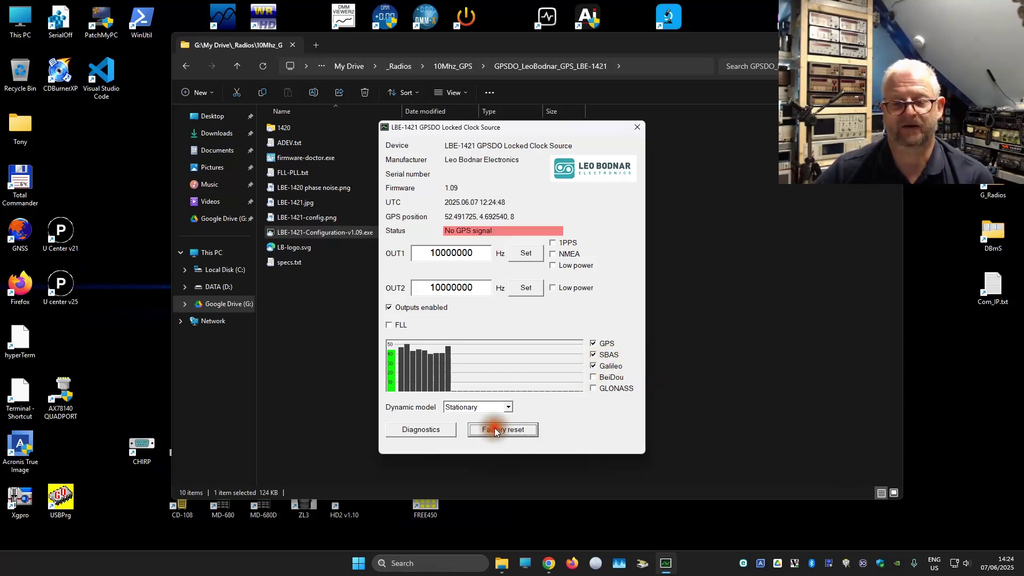
Reset the LBE-1421 to its factory settings and toggle the option that enables its outputs.
left_click(494, 430)
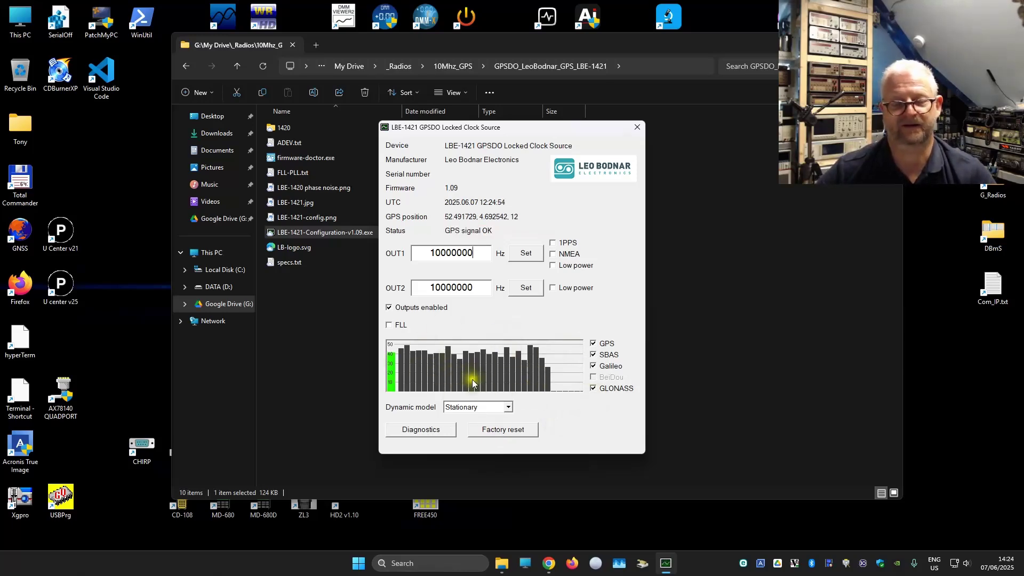
left_click(388, 308)
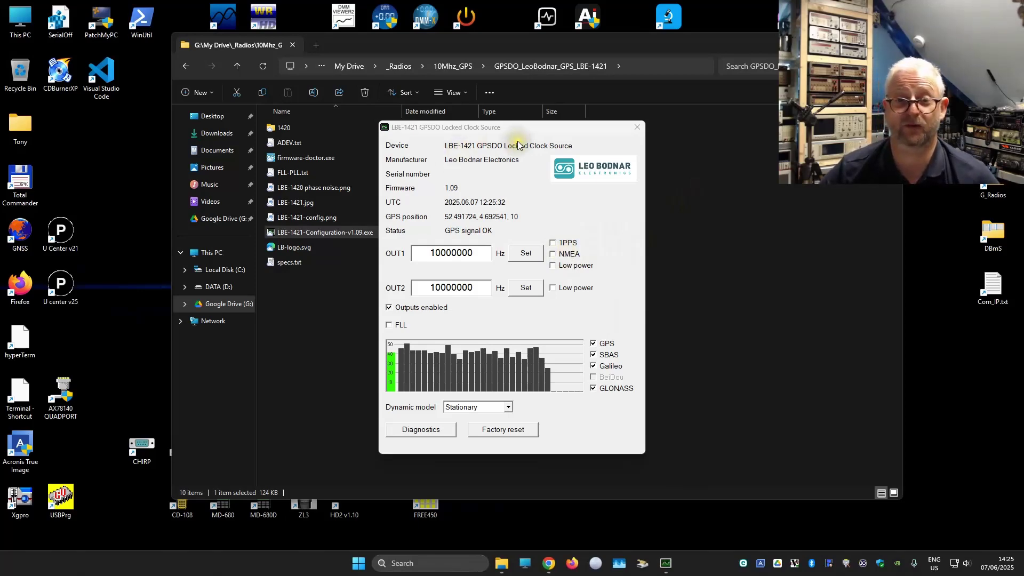
Hide the folder window, place the configuration window beside a newly launched GNSS Viewer, and connect the viewer on COM10 at 9600 baud.
key("super+Down")
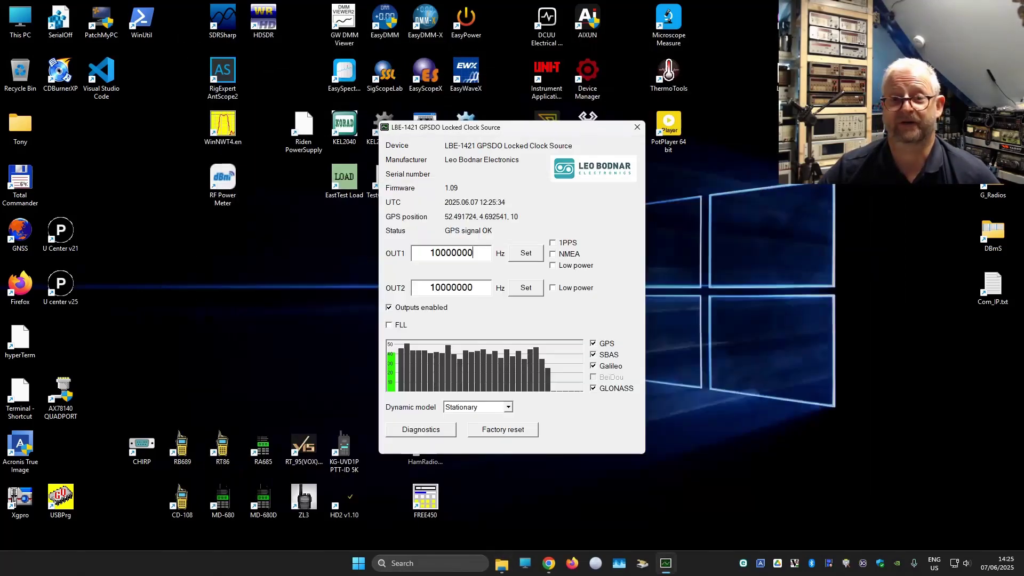
left_click_drag(543, 127, 833, 136)
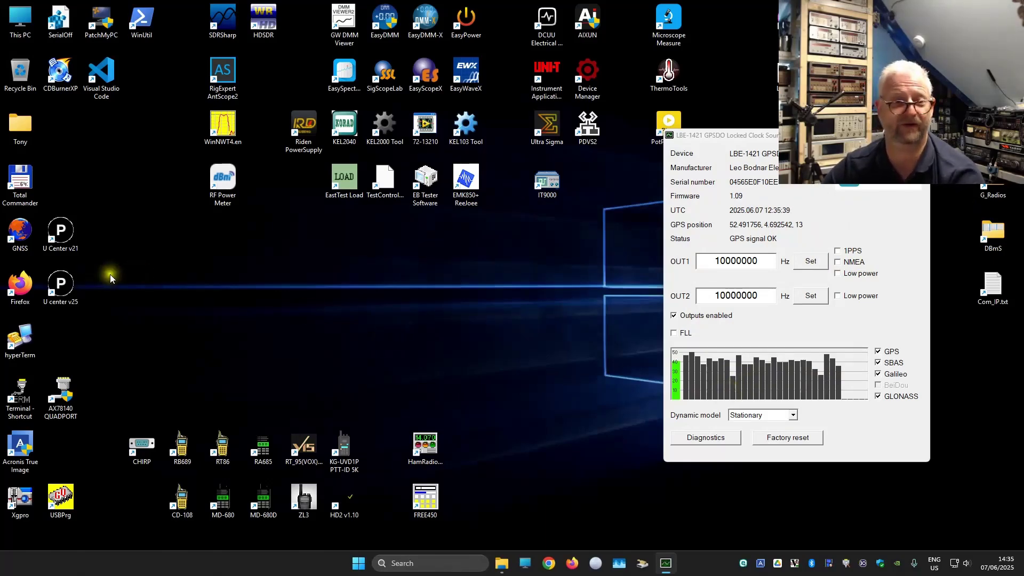
double_click(20, 231)
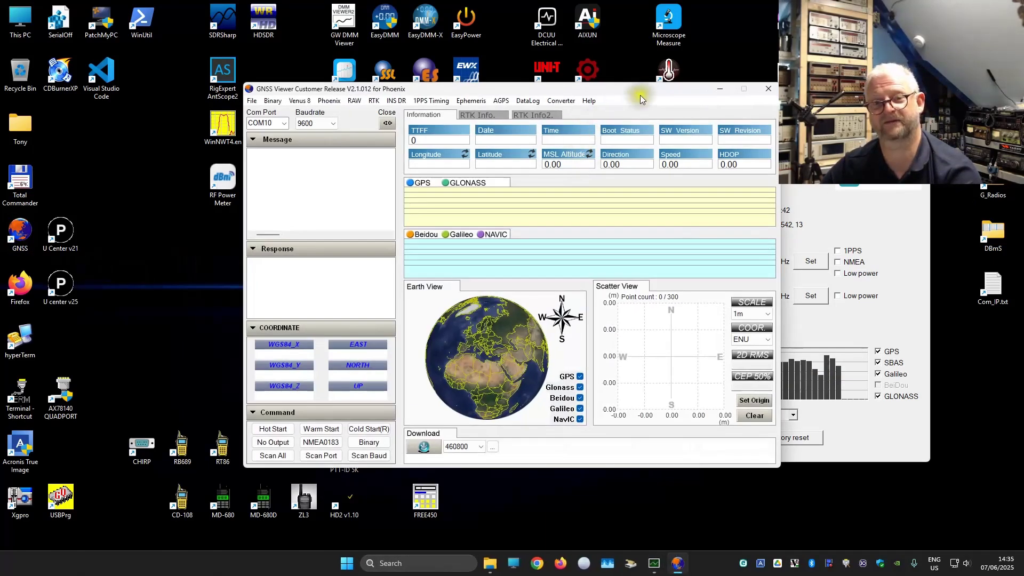
left_click_drag(640, 94, 526, 89)
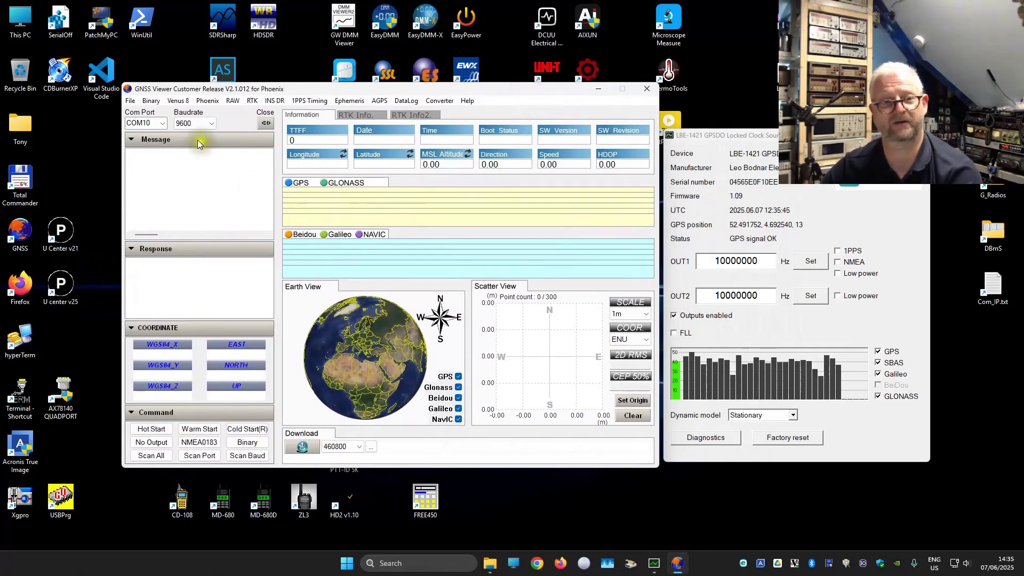
left_click(268, 125)
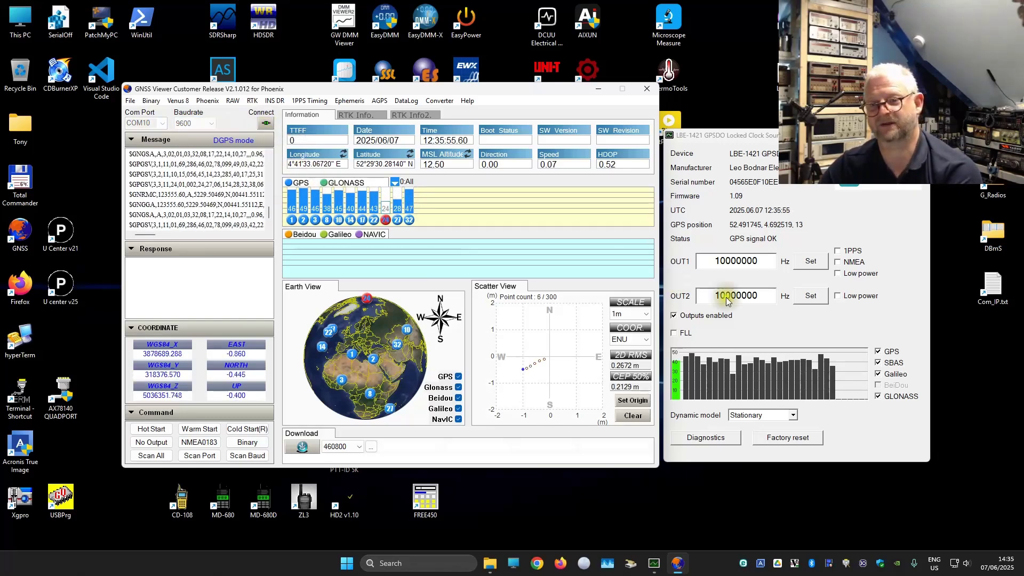
Disable Galileo and GLONASS reception in the LBE-1421 configuration.
left_click(879, 375)
left_click(879, 395)
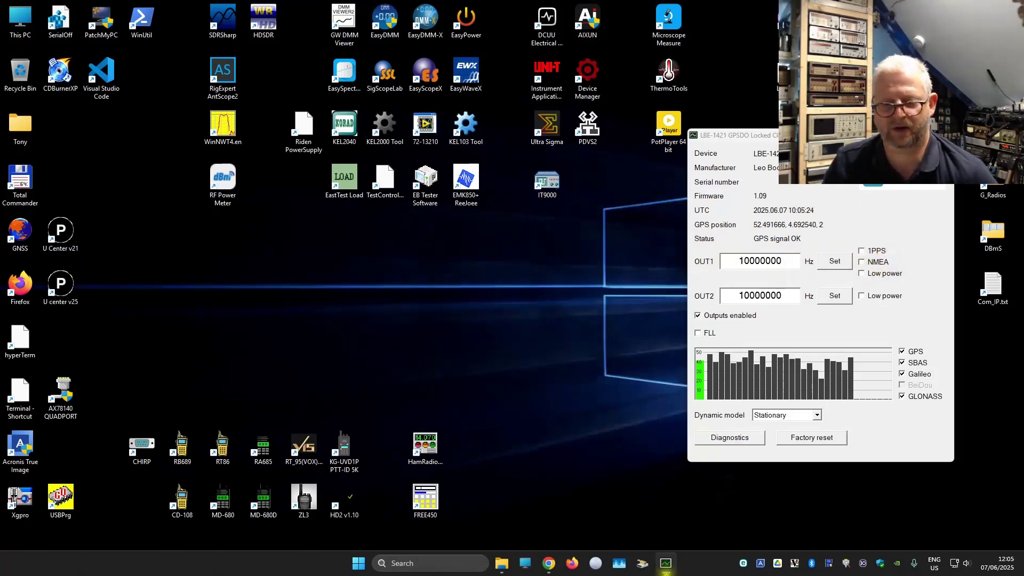
Switch to Chrome to view the output waveform on the Siglent oscilloscope's instrument control page.
left_click(549, 563)
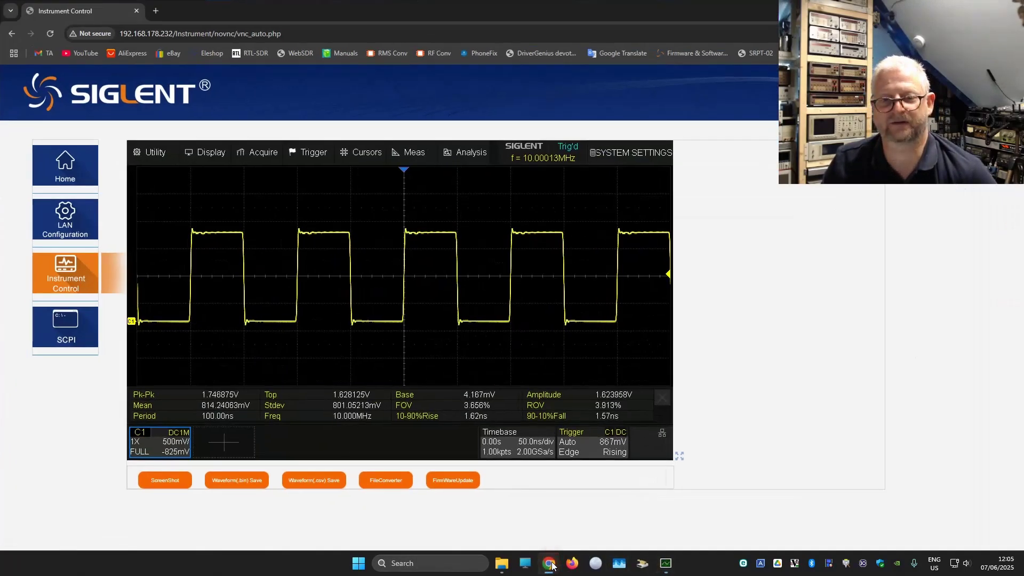
Bring the LBE-1421 configuration window over the oscilloscope page and set the OUT1 frequency to 20000000 Hz.
left_click(666, 564)
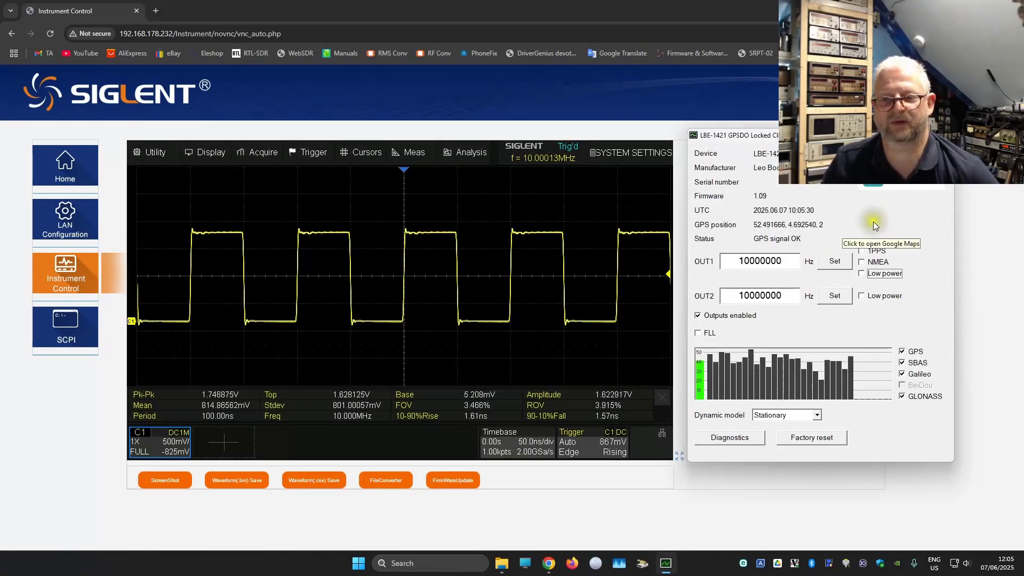
left_click(745, 262)
key("BackSpace")
type("2")
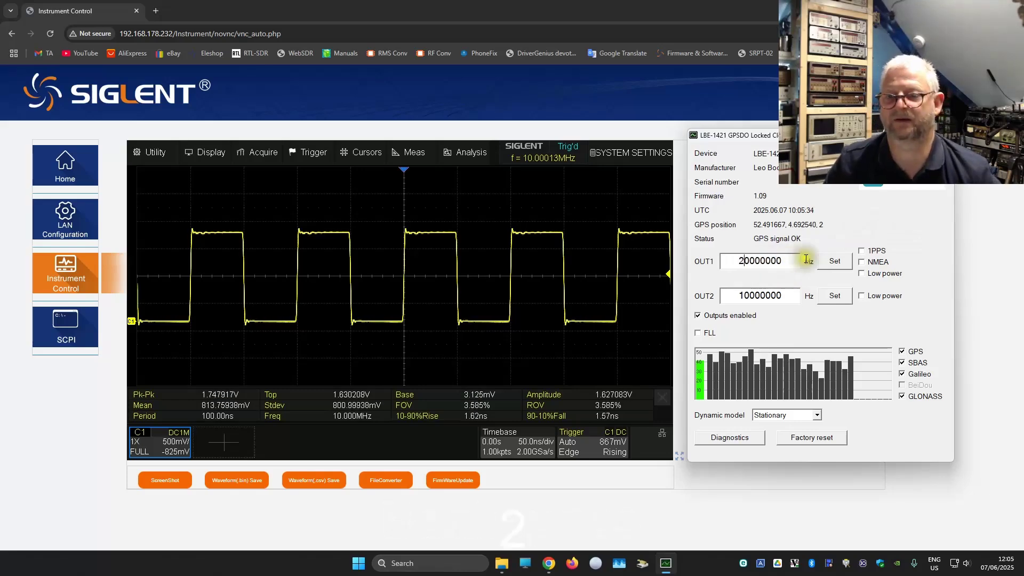
left_click(835, 263)
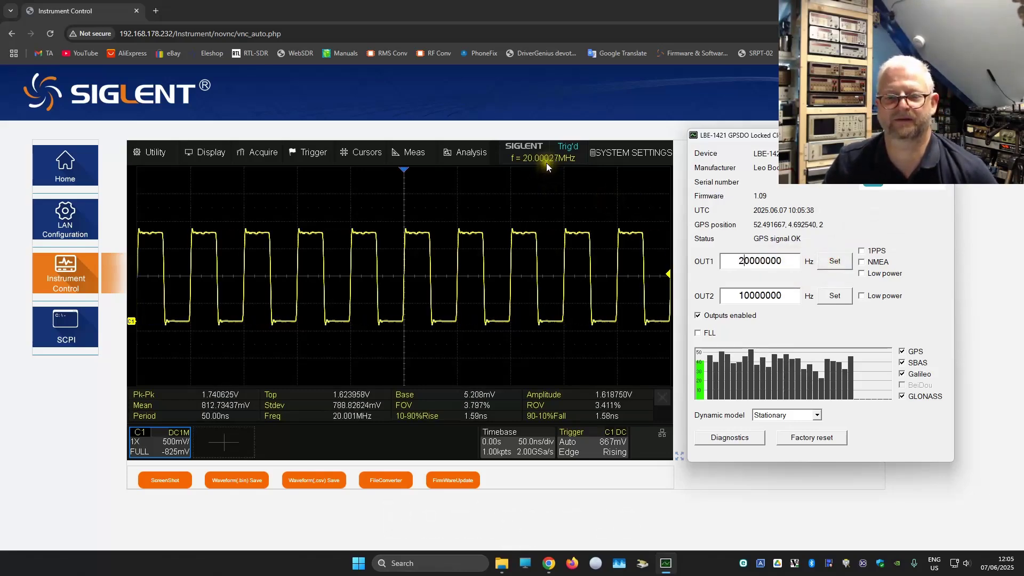
Switch OUT1's low-power mode on and off, and return its frequency to 10000000 Hz.
left_click(861, 274)
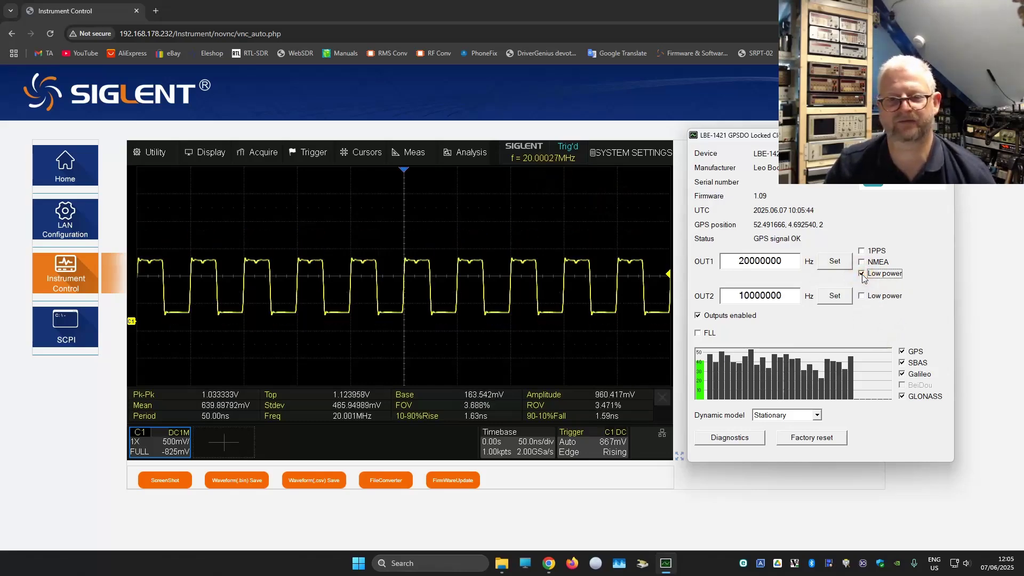
left_click(863, 274)
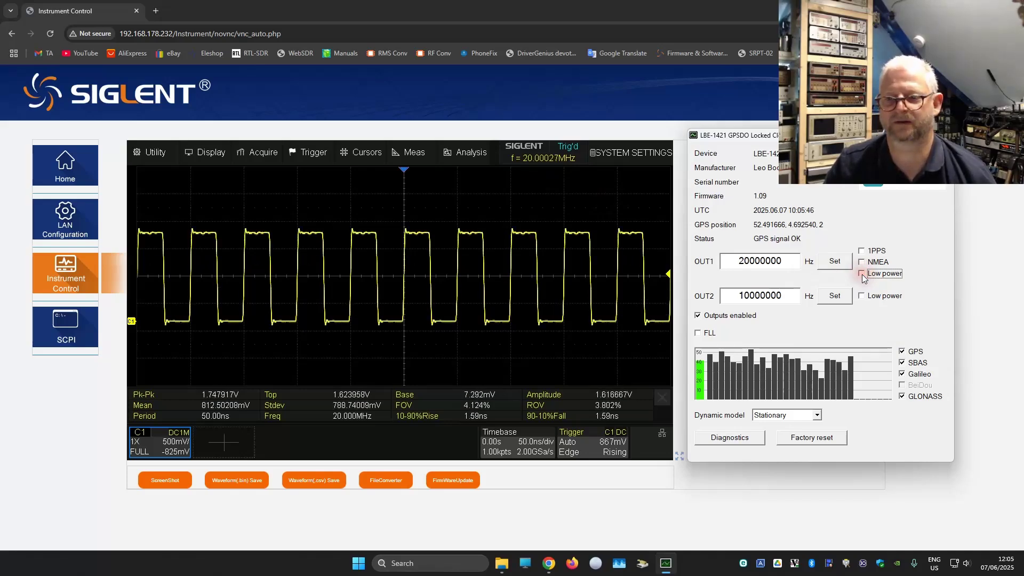
left_click(778, 265)
left_click(745, 262)
key("BackSpace")
type("1")
left_click(834, 262)
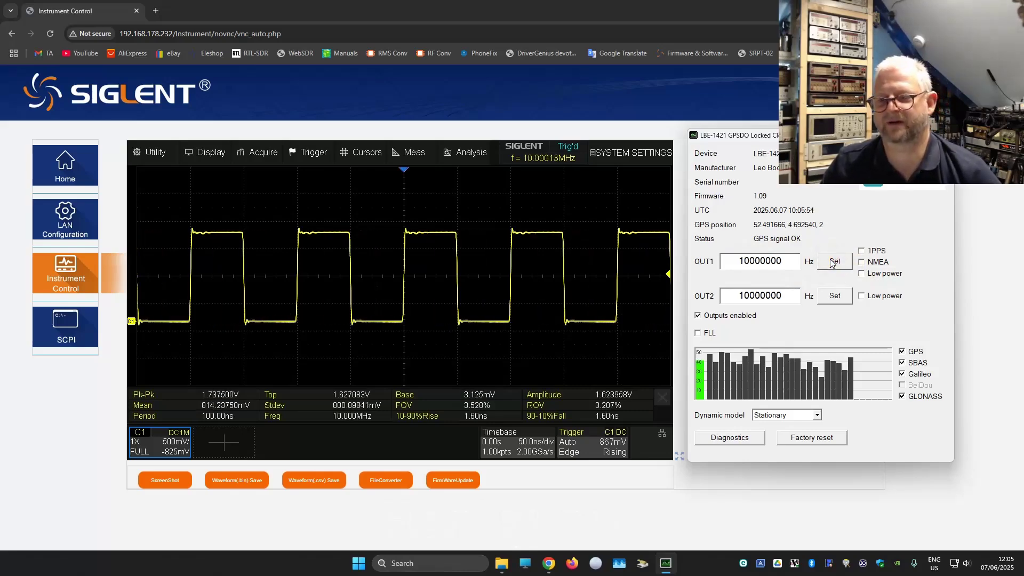
Try the 1PPS and NMEA output modes on OUT1 one after the other, switching each off again.
left_click(862, 251)
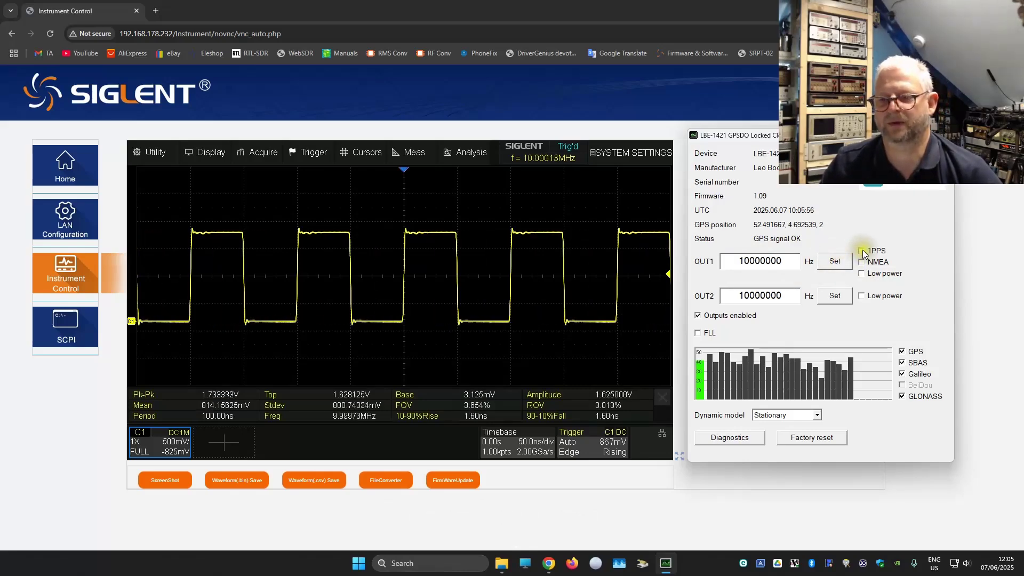
left_click(862, 251)
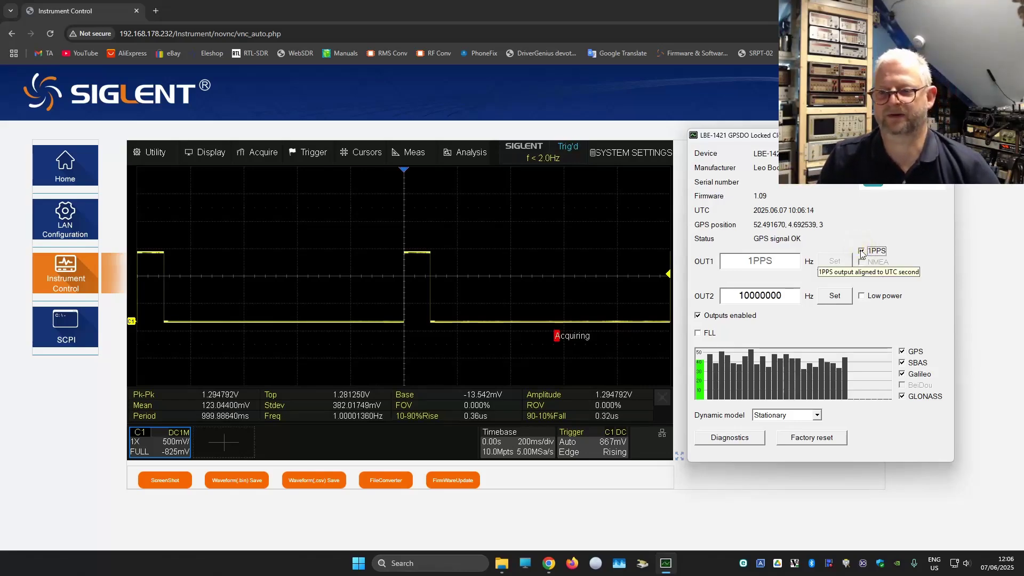
left_click(861, 251)
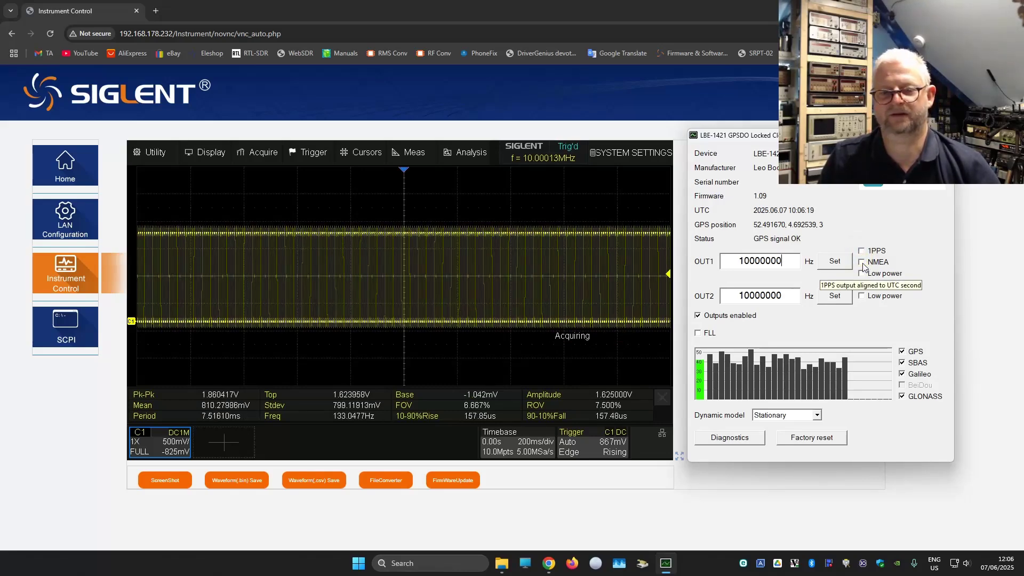
left_click(862, 263)
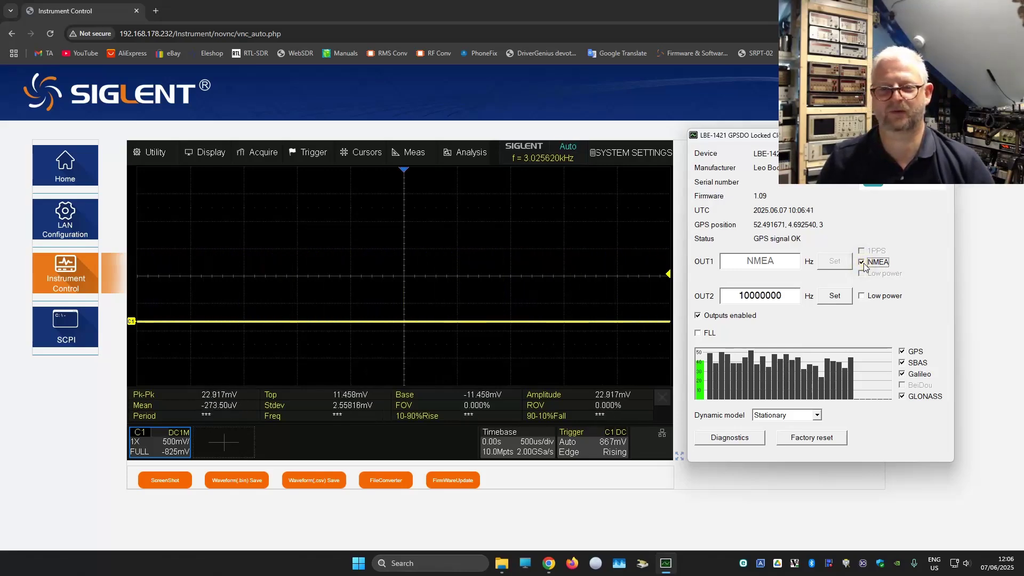
left_click(862, 263)
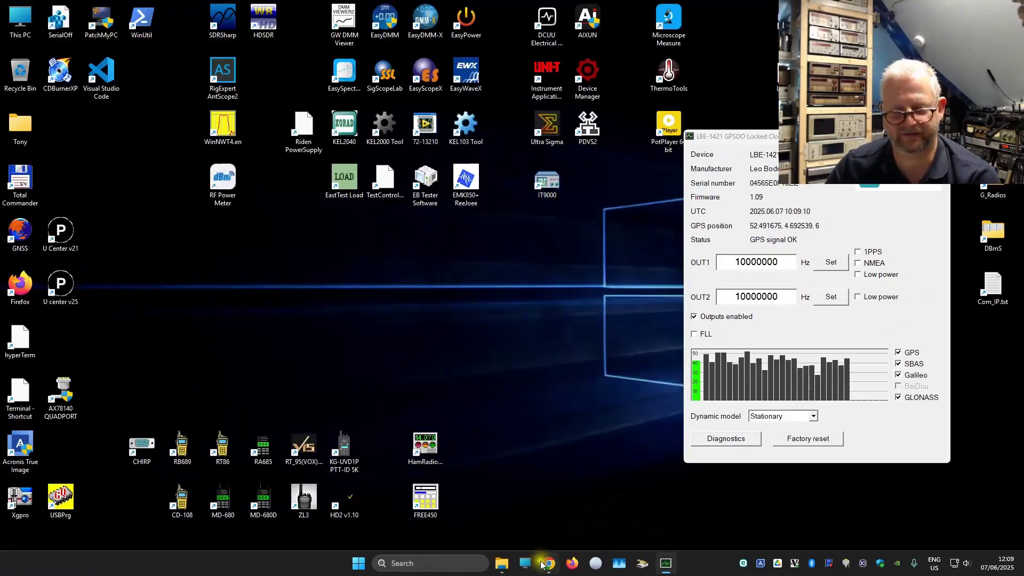
Show the Siglent spectrum analyzer page in Chrome behind the LBE-1421 configuration window and toggle OUT1's low-power mode on and off.
mouse_move(548, 567)
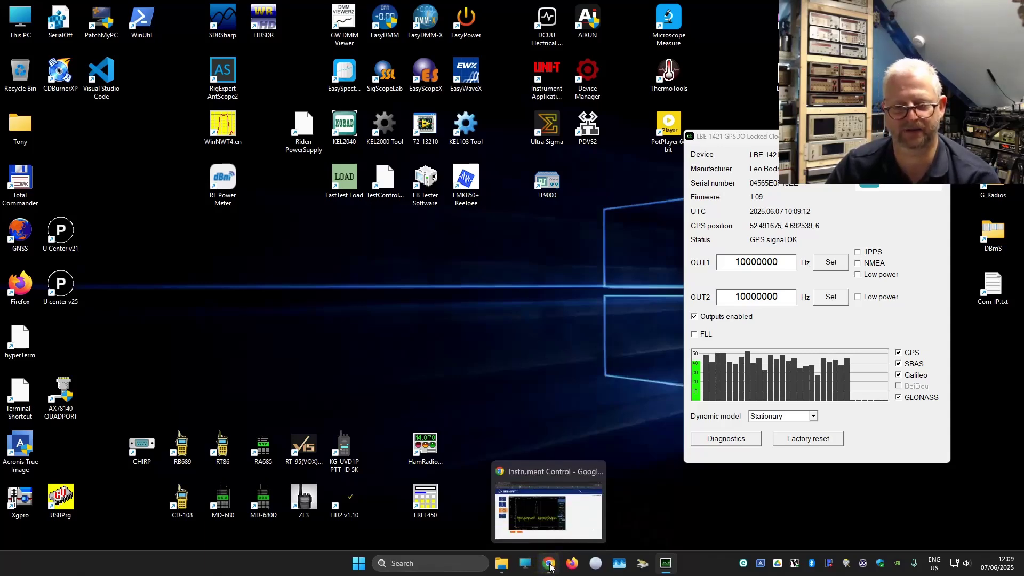
left_click(550, 566)
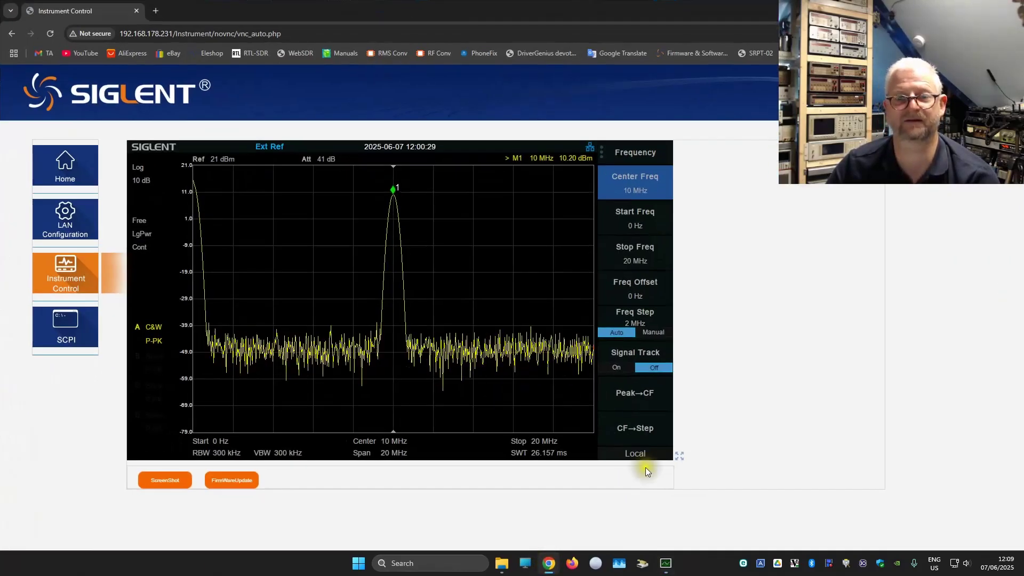
left_click(667, 564)
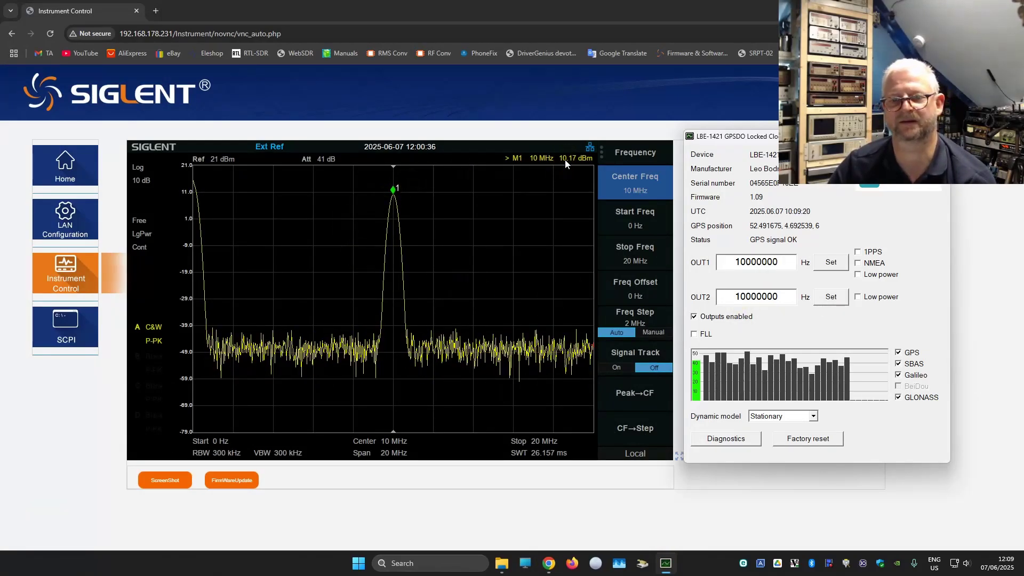
left_click(859, 276)
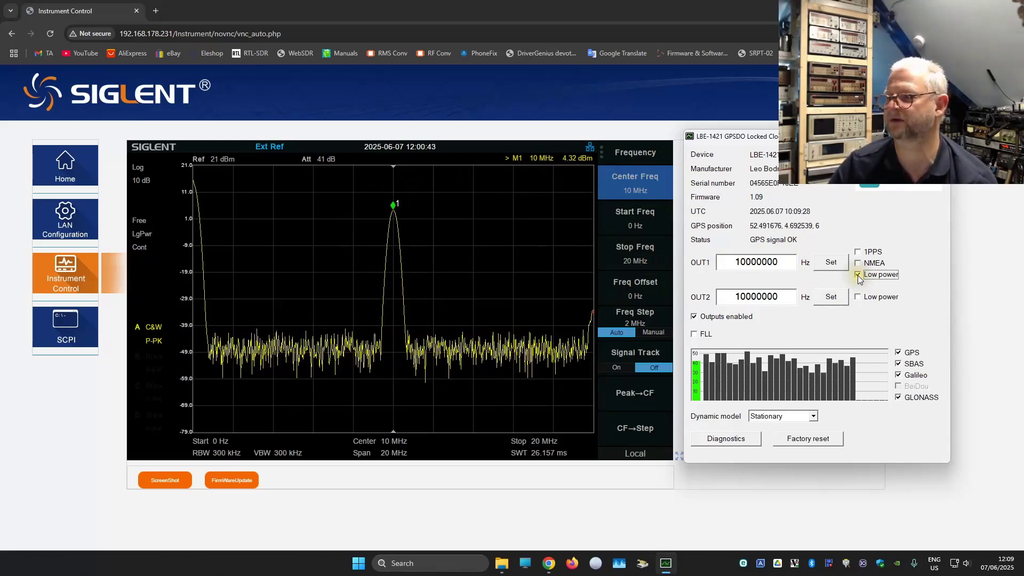
left_click(858, 275)
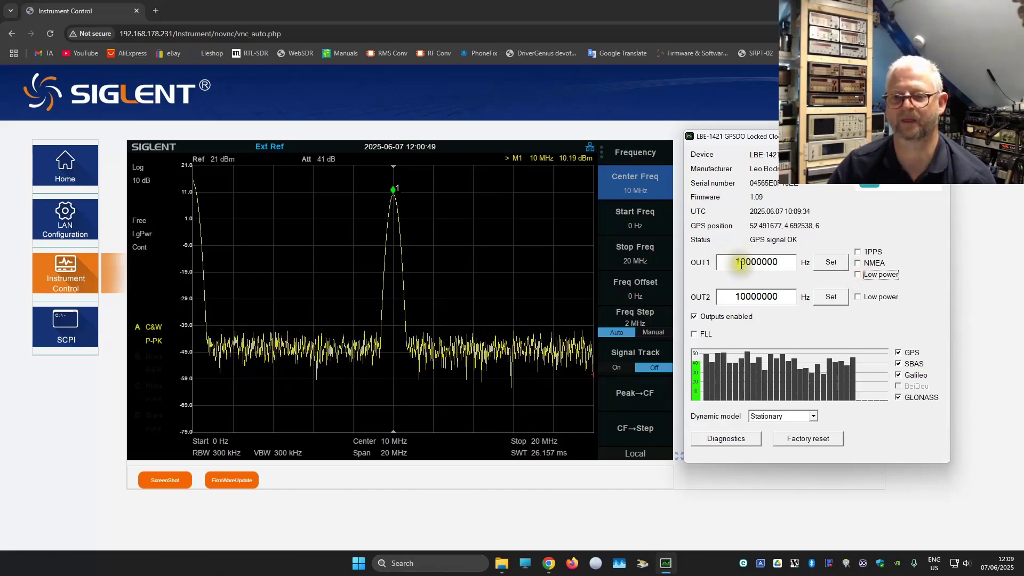
Set the OUT1 frequency to 100000000 Hz and switch its low-power mode on and off.
left_click_drag(739, 263, 732, 264)
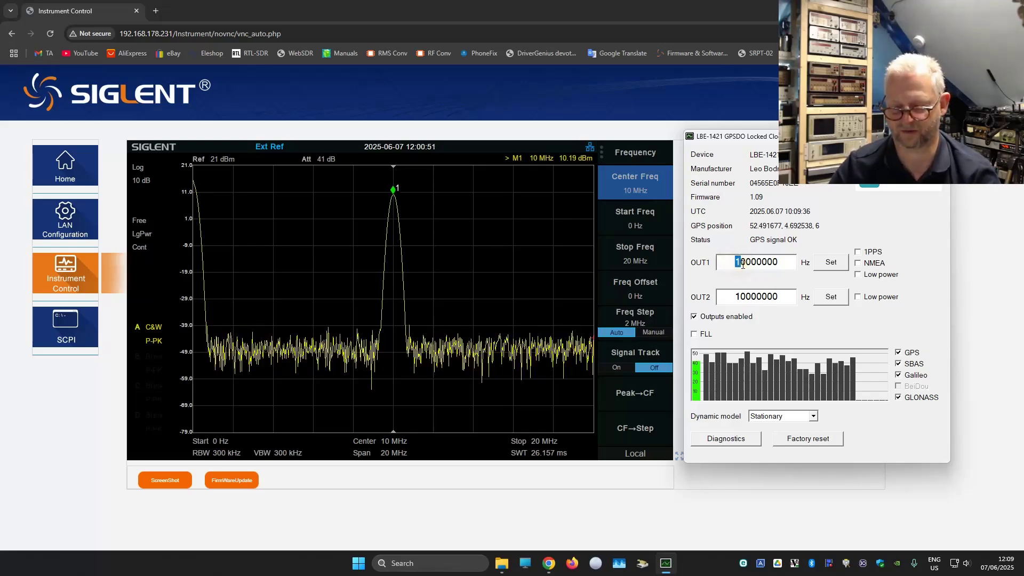
key("Right")
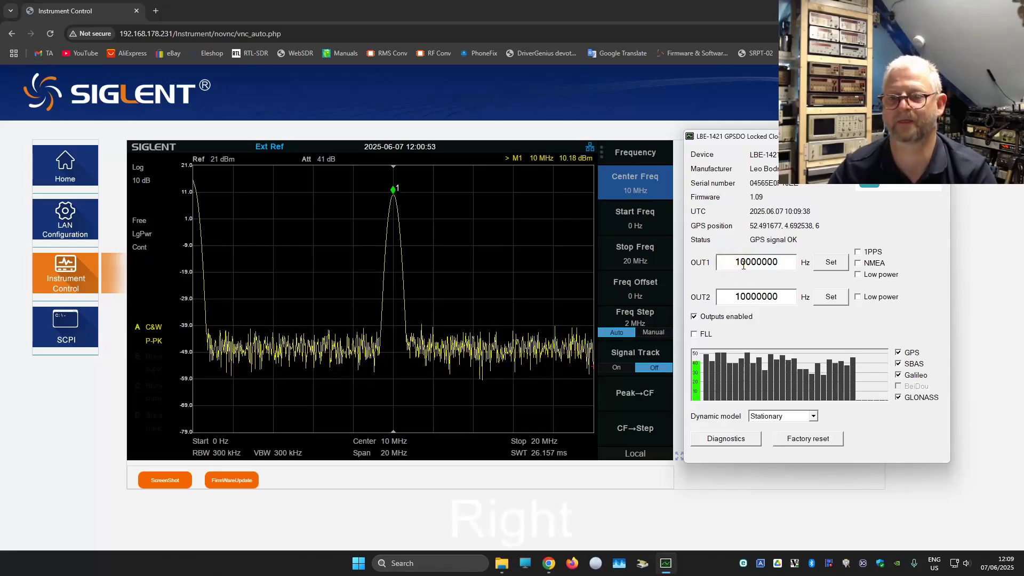
type("0")
left_click(830, 263)
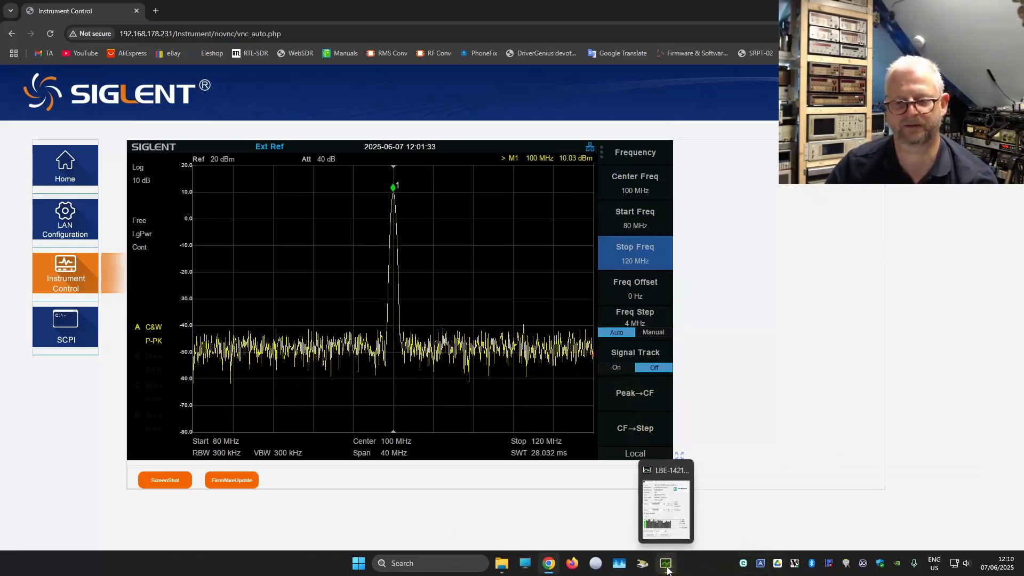
left_click(667, 501)
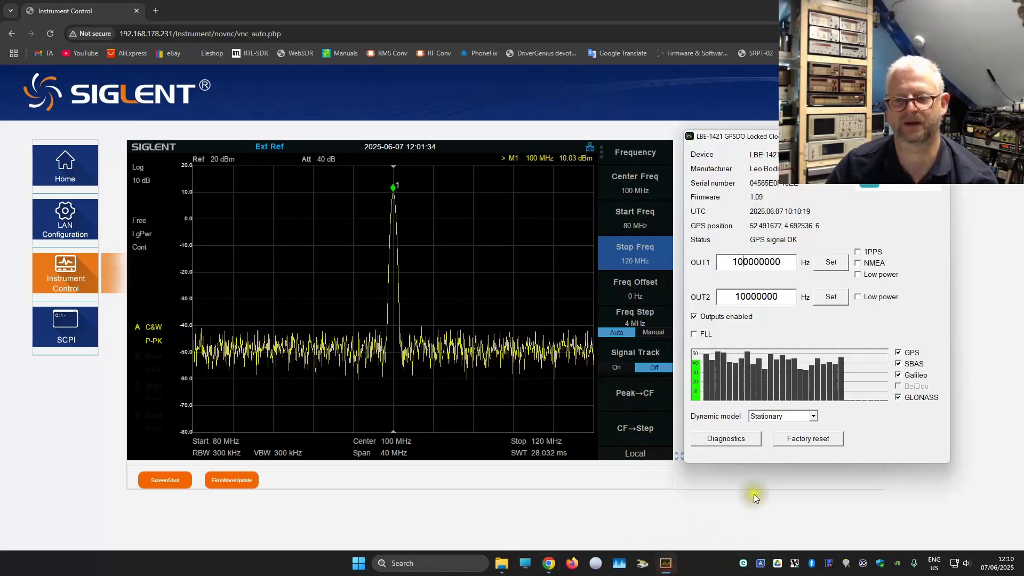
left_click(858, 275)
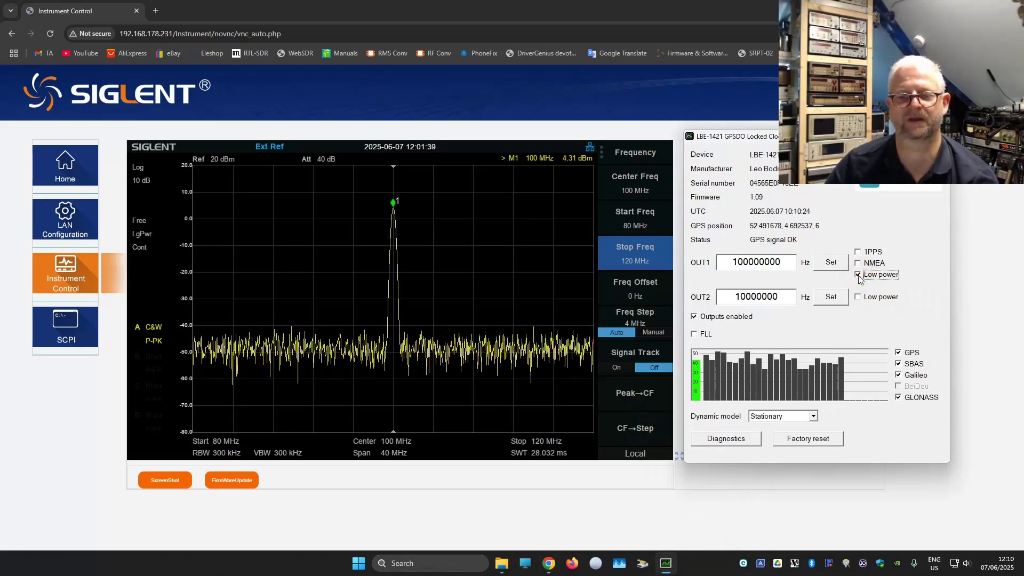
left_click(858, 275)
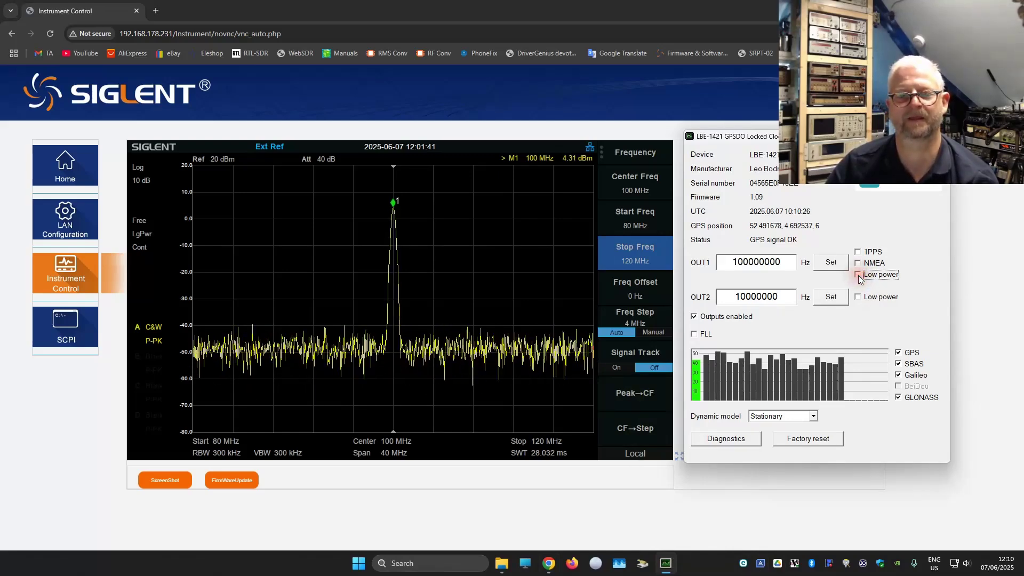
Set the OUT1 frequency to 800000000 Hz.
left_click(736, 262)
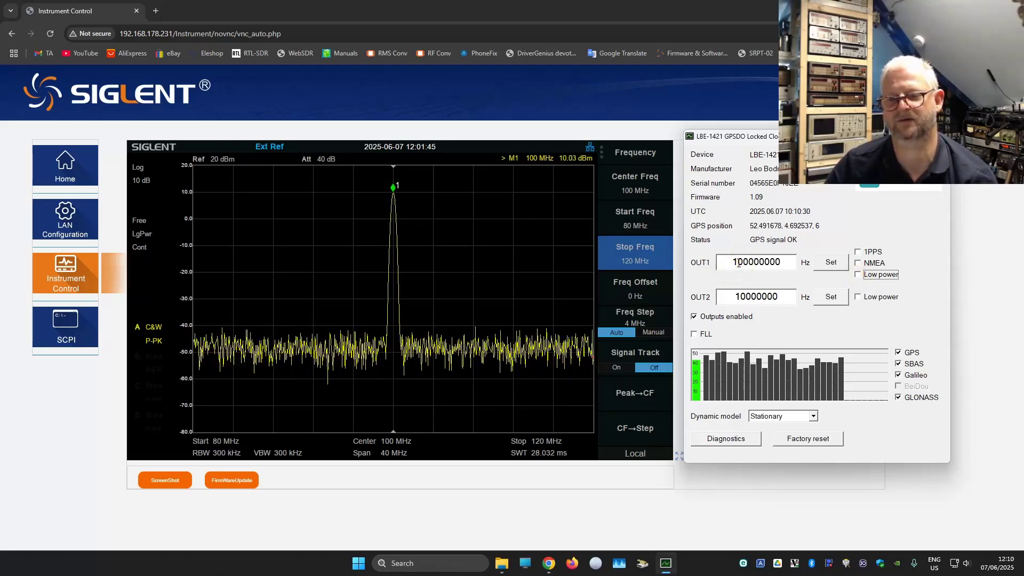
key("BackSpace")
type("8")
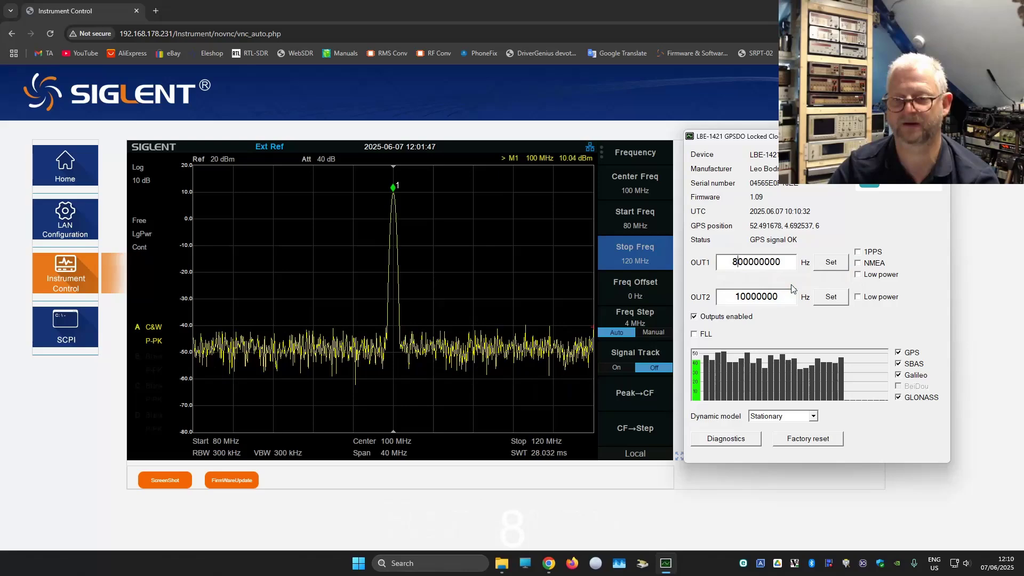
left_click(830, 263)
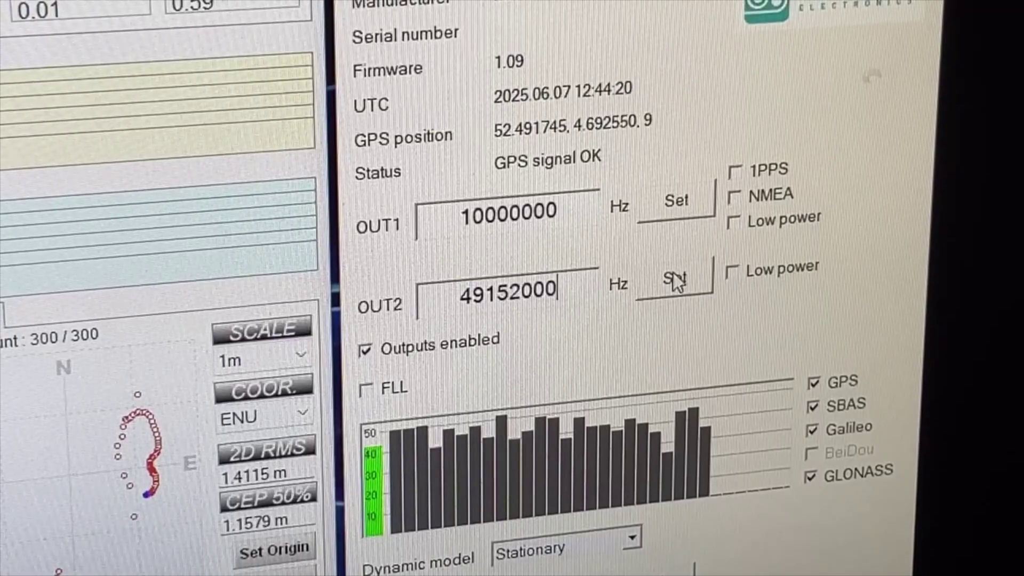
Set the OUT2 frequency to 49152000.000001 Hz, adding the microhertz decimals to the entered value.
type(".001")
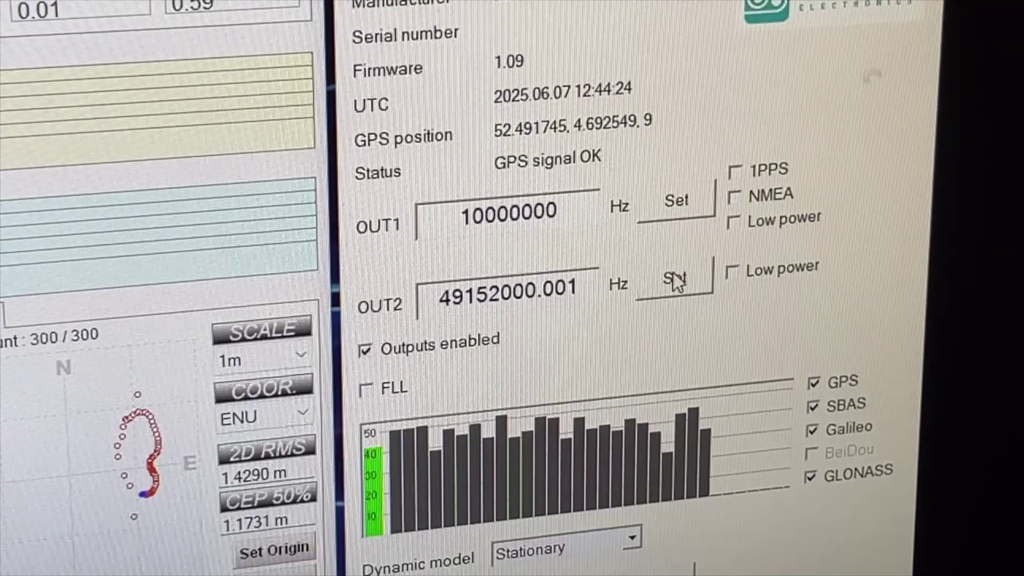
key("BackSpace")
type("00")
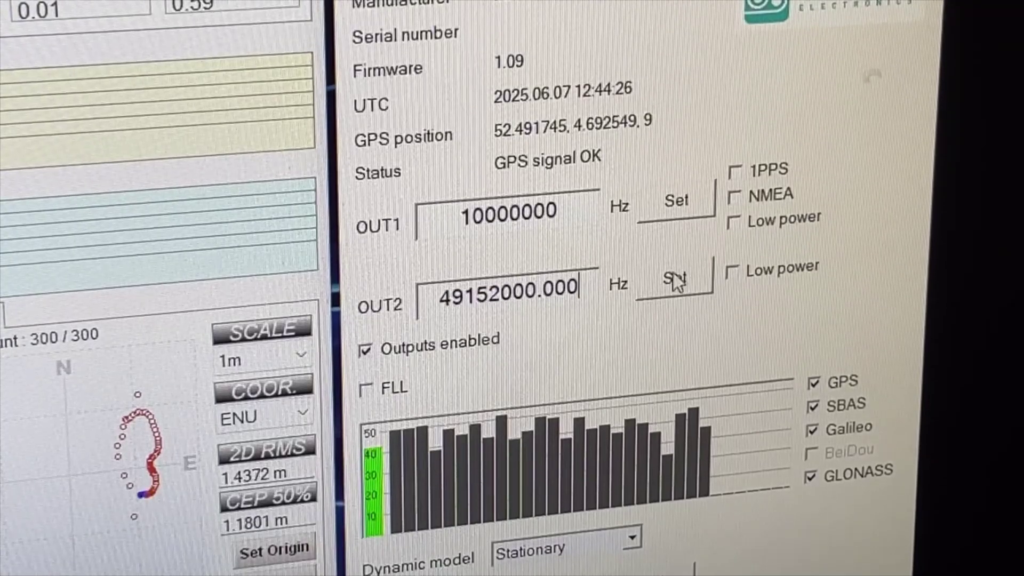
type("01")
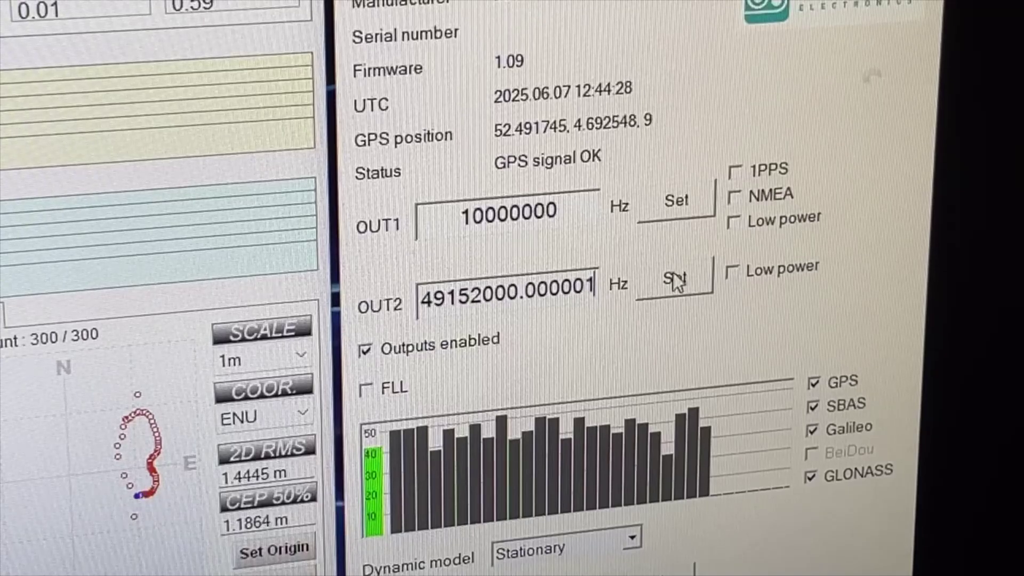
left_click(674, 277)
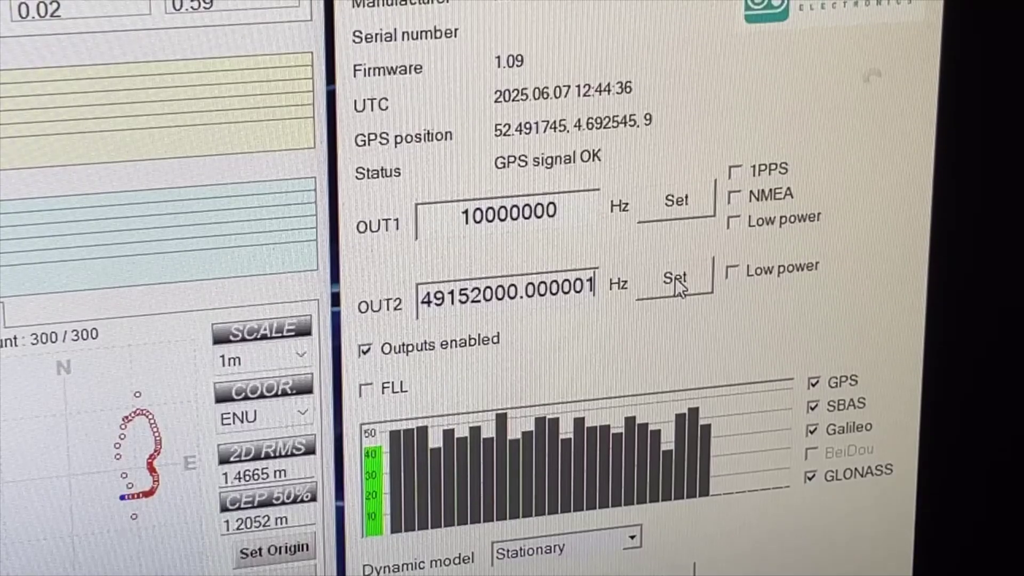
Remove the decimals from the OUT2 frequency so that the field reads 49152000.
key("BackSpace")
key("BackSpace")
key("BackSpace")
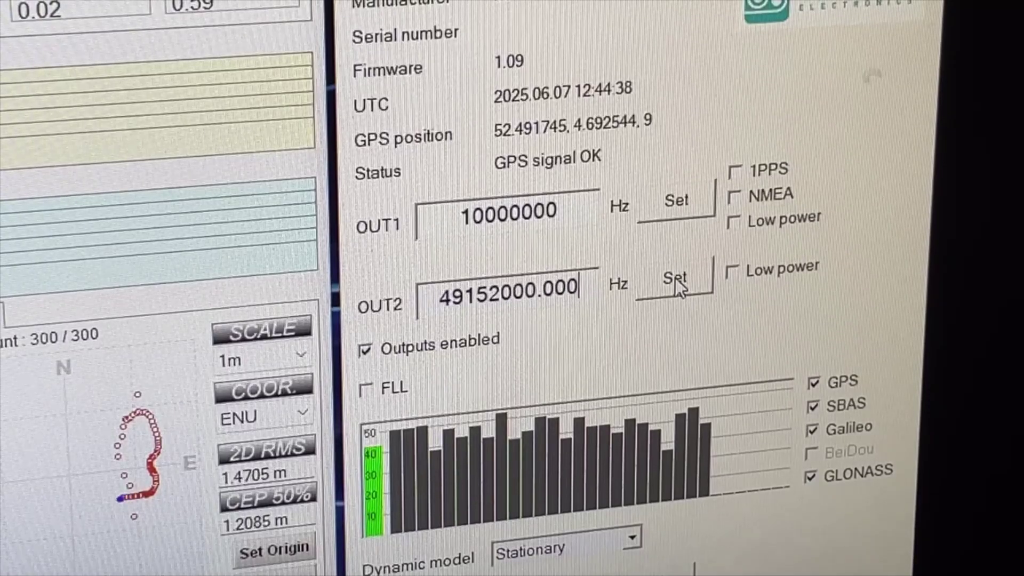
key("BackSpace")
key("BackSpace")
key("BackSpace")
key("BackSpace")
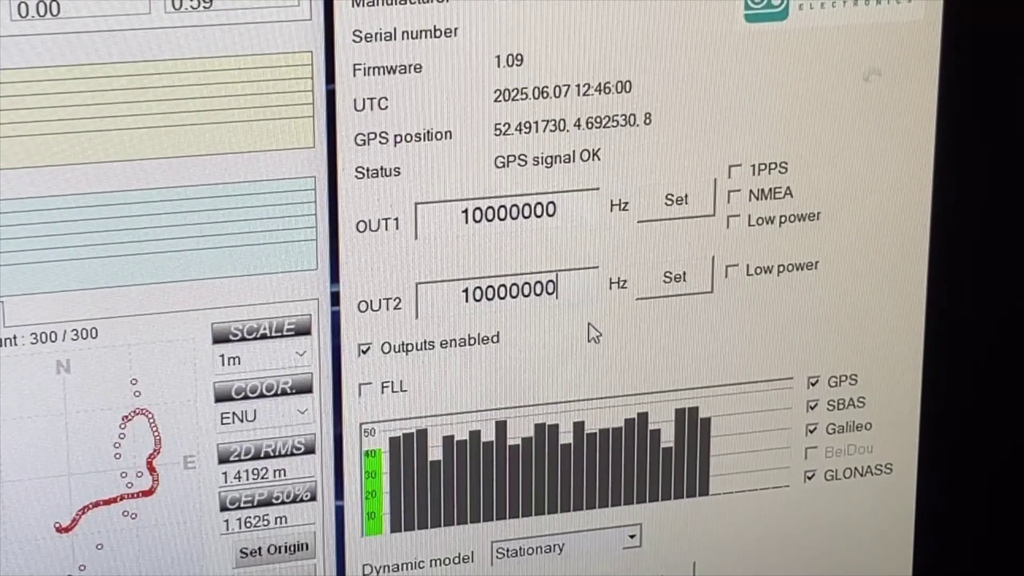
Apply a frequency of 10000000.1 Hz to OUT2, followed by 10000000.050 Hz.
type(".1")
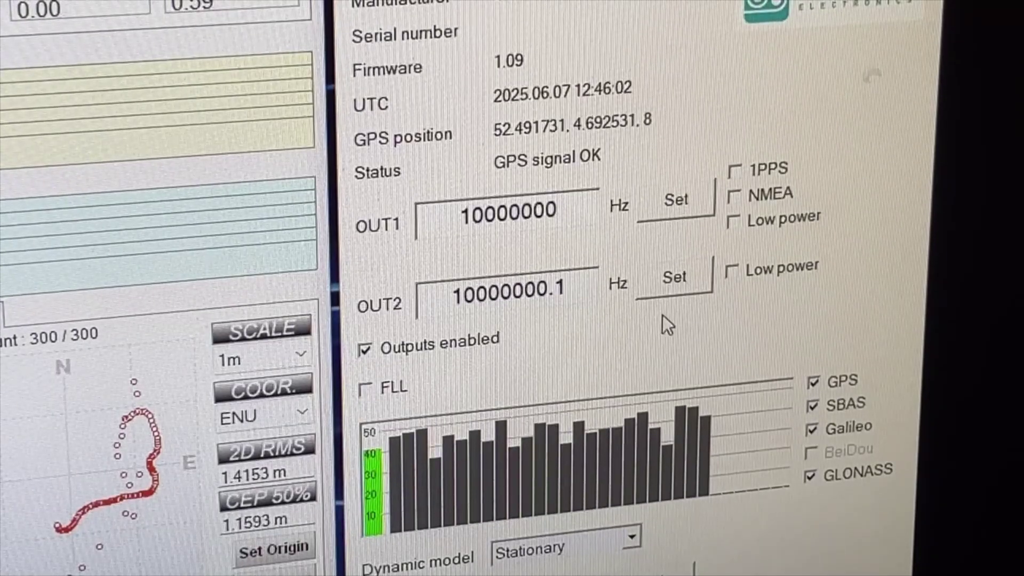
left_click(680, 270)
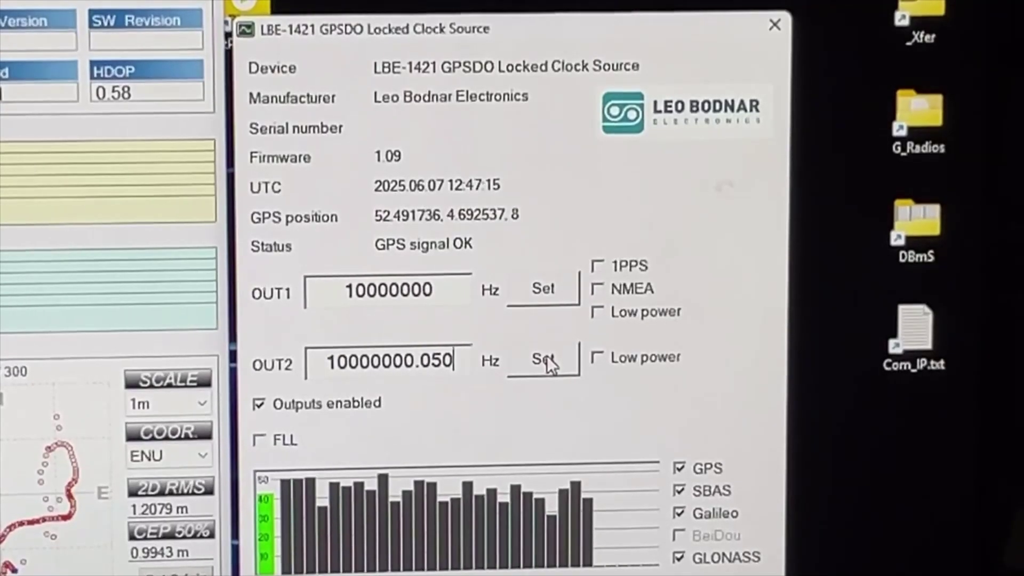
left_click(544, 358)
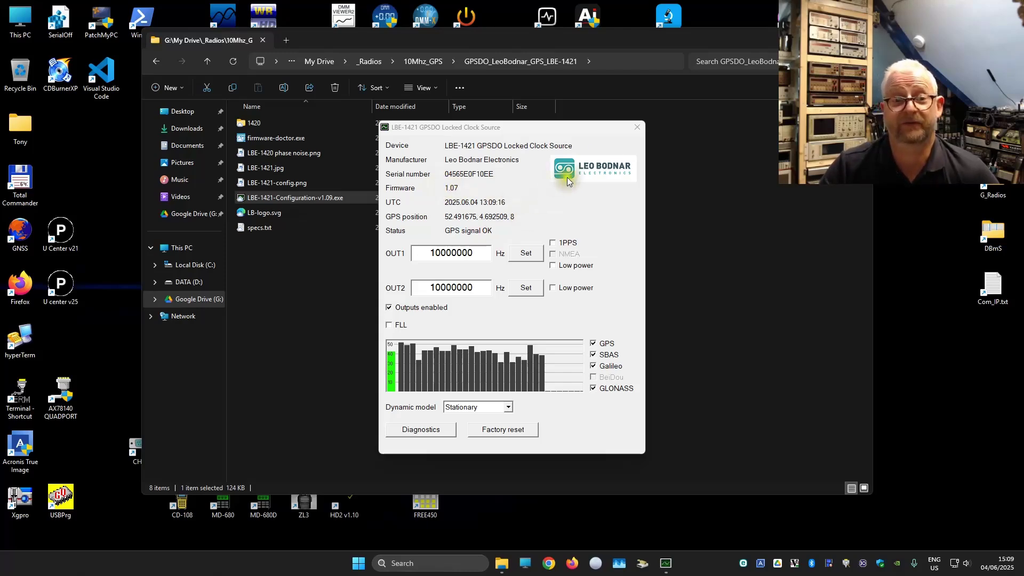
Close the LBE-1421 configuration program.
left_click(637, 128)
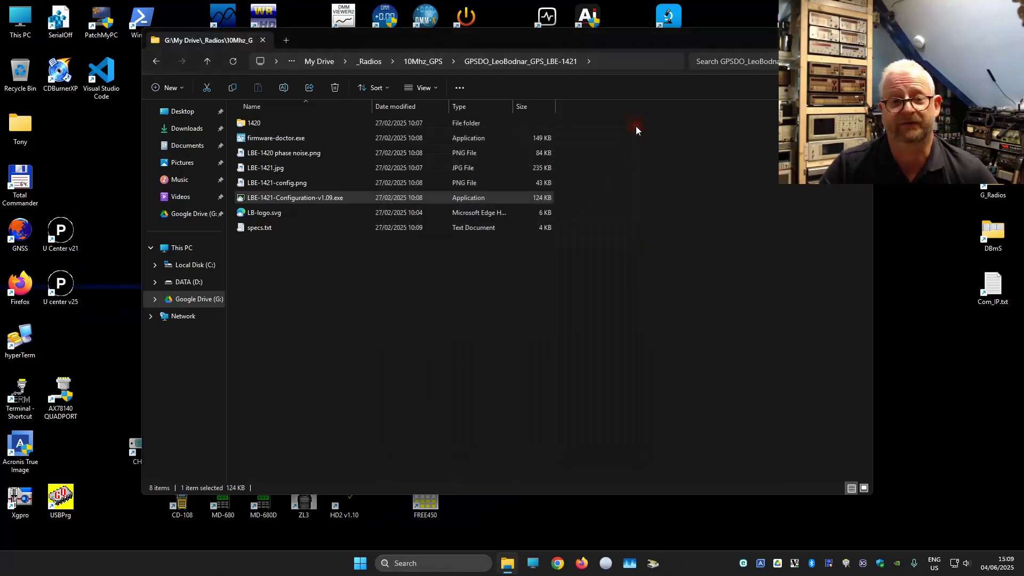
Run firmware-doctor.exe from the LBE-1421 folder, check the listed device and its firmware version, and close the utility.
left_click(274, 139)
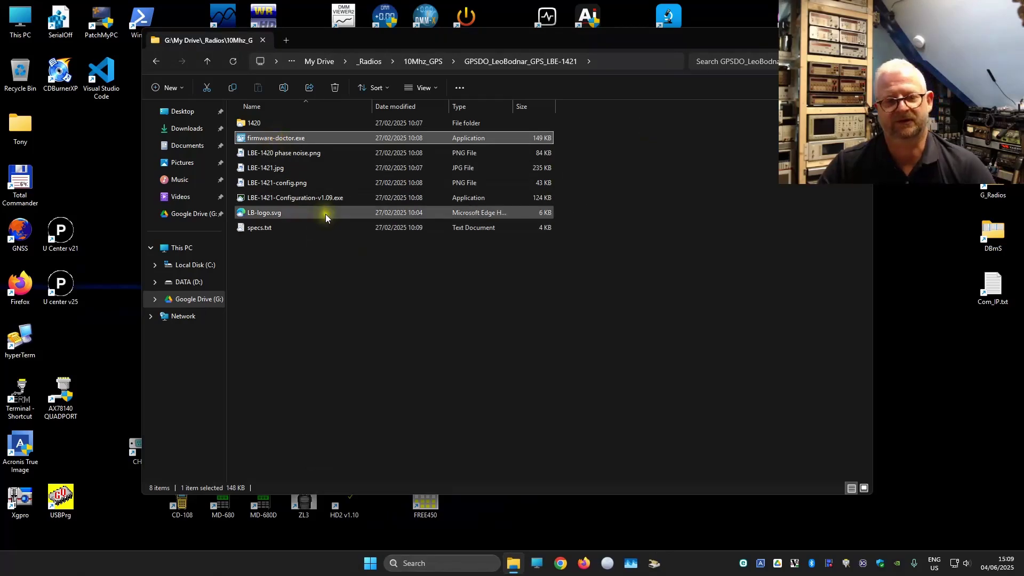
double_click(277, 137)
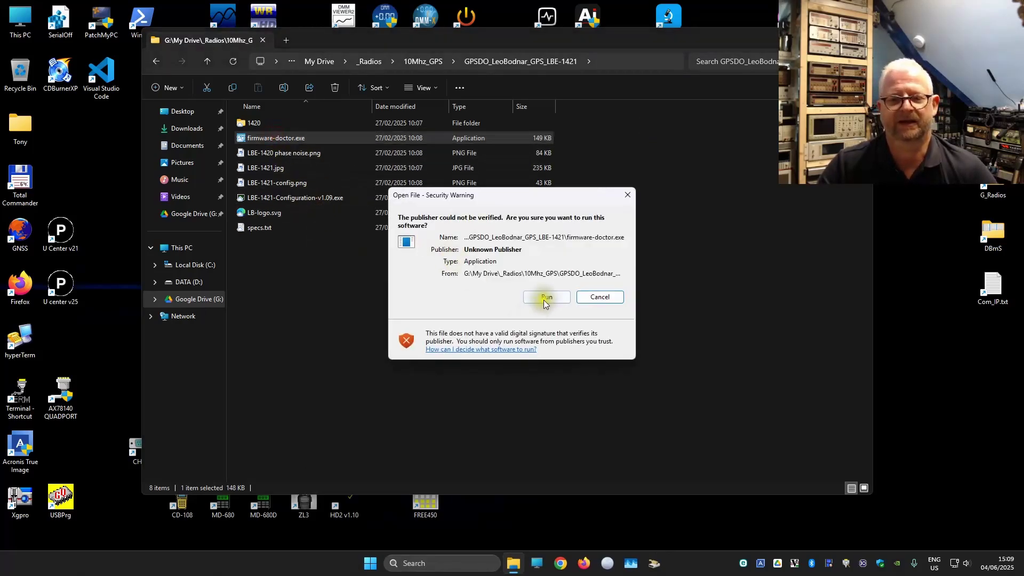
left_click(545, 299)
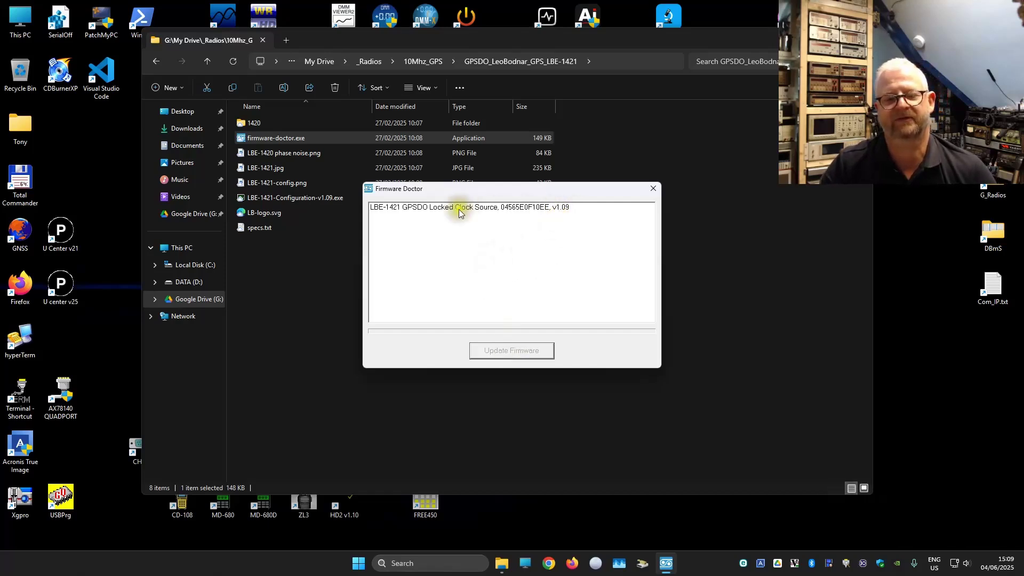
left_click(654, 188)
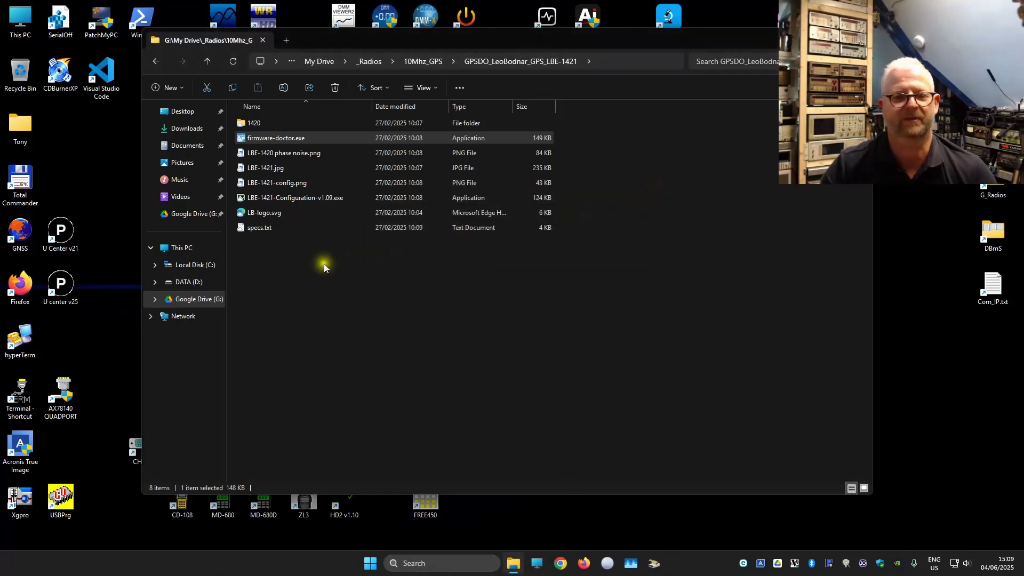
Launch LBE-1421-Configuration-v1.09.exe again, allowing the unverified program to run.
double_click(296, 197)
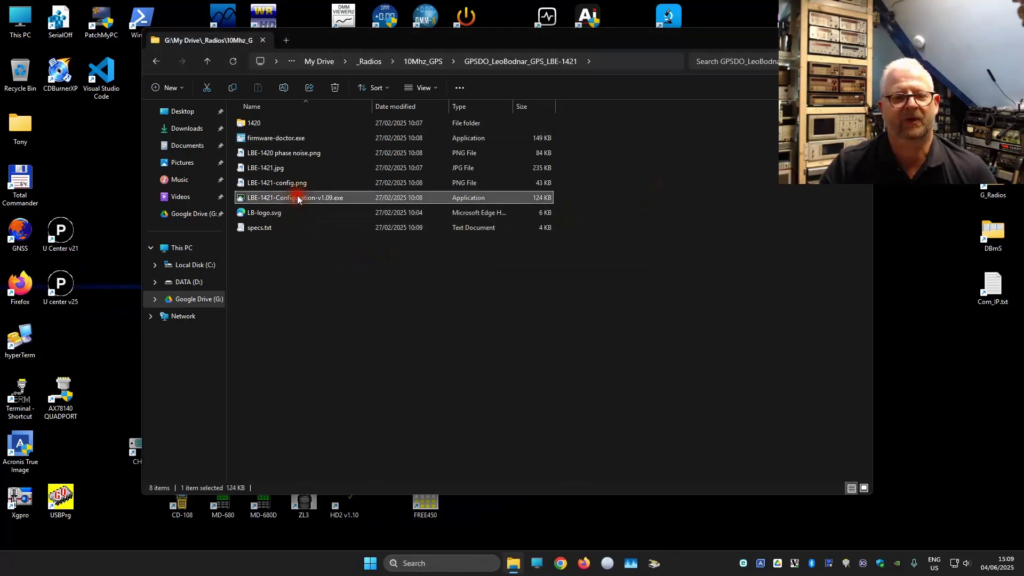
left_click(546, 297)
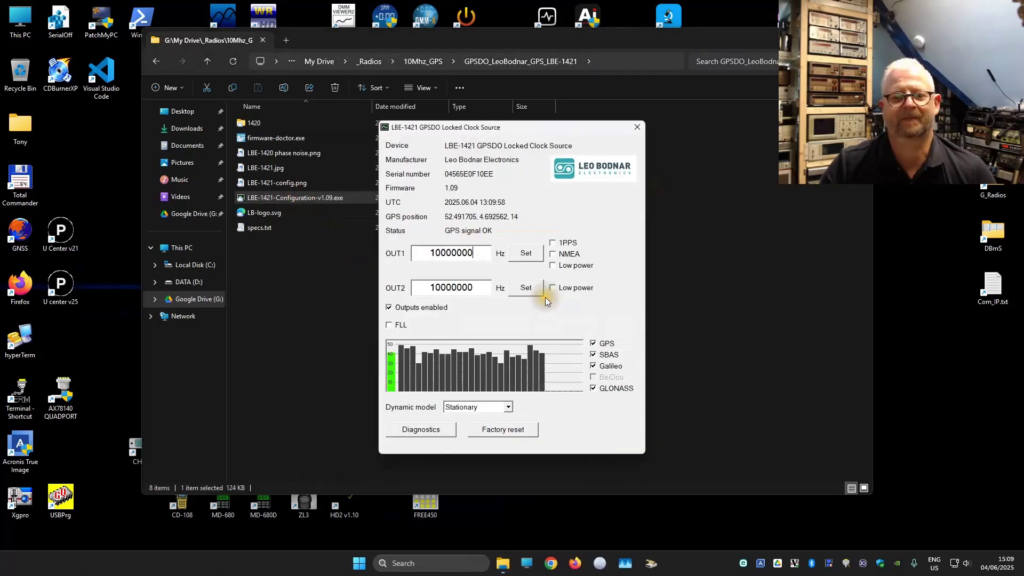